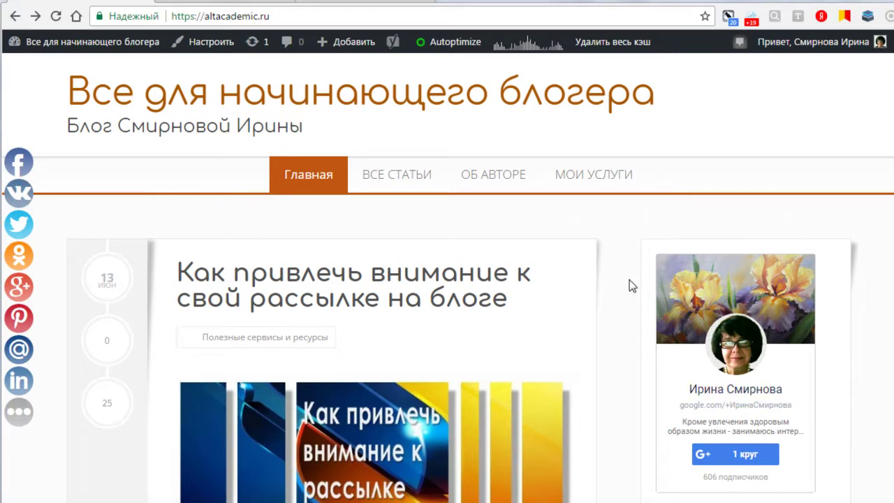
Scroll to the post's striped banner and search for it on TinEye from its context menu.
scroll(626, 285, down, 1)
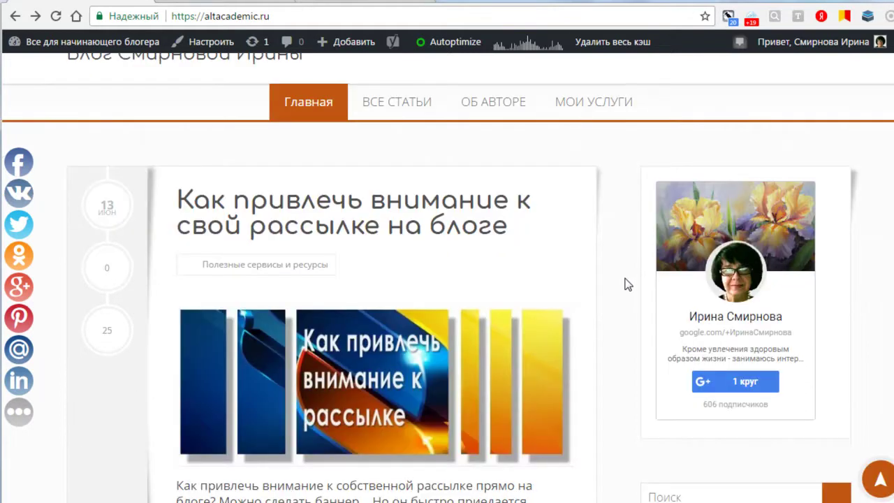
scroll(627, 284, down, 1)
scroll(627, 285, down, 1)
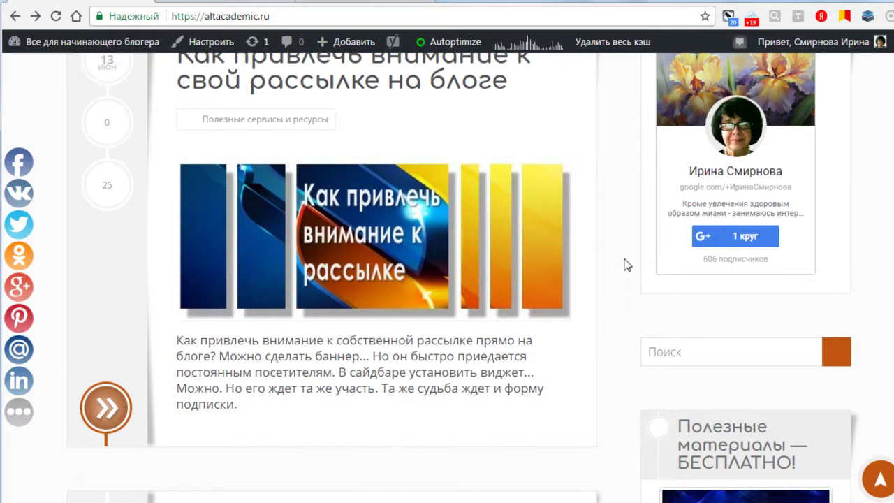
scroll(626, 264, up, 1)
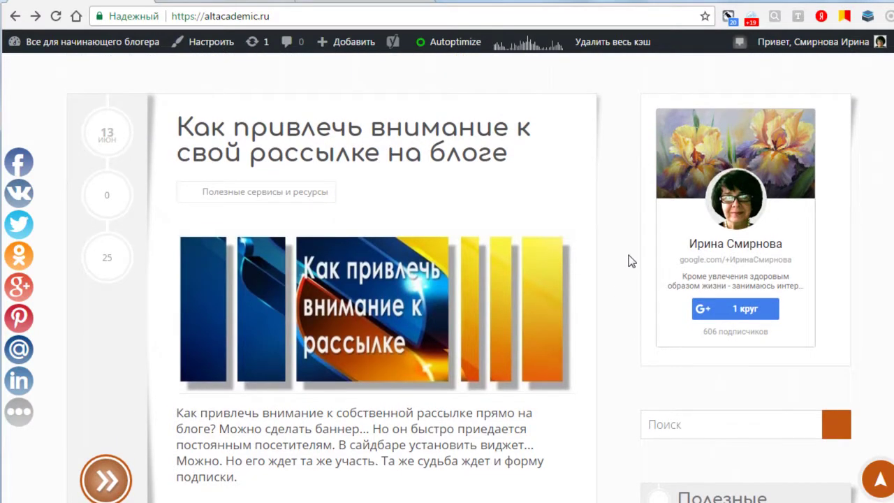
scroll(631, 261, down, 1)
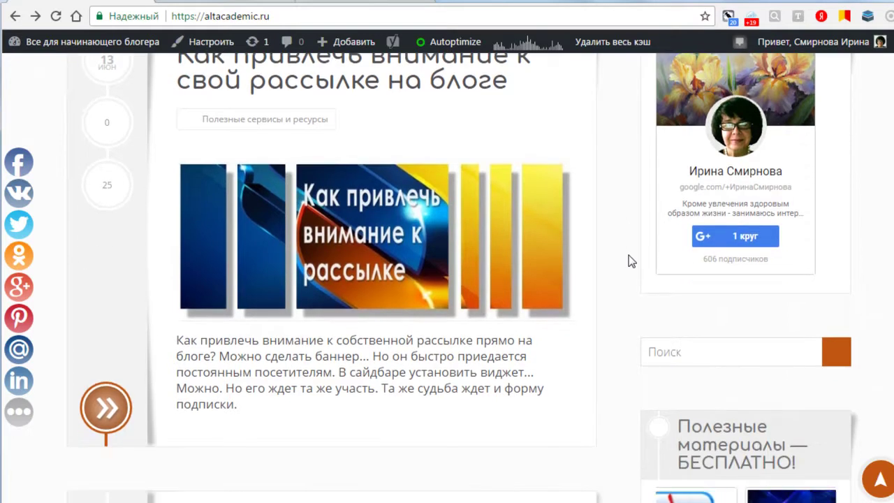
scroll(628, 260, down, 1)
scroll(629, 259, down, 2)
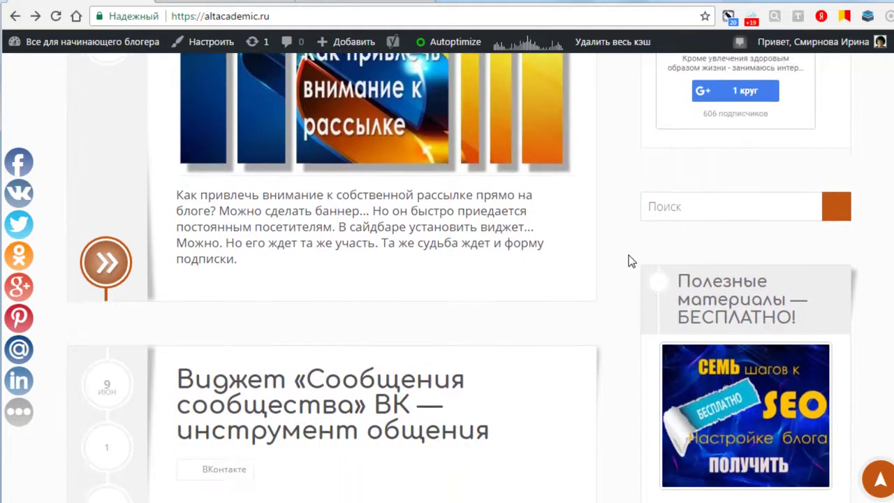
scroll(630, 261, down, 2)
scroll(631, 261, down, 1)
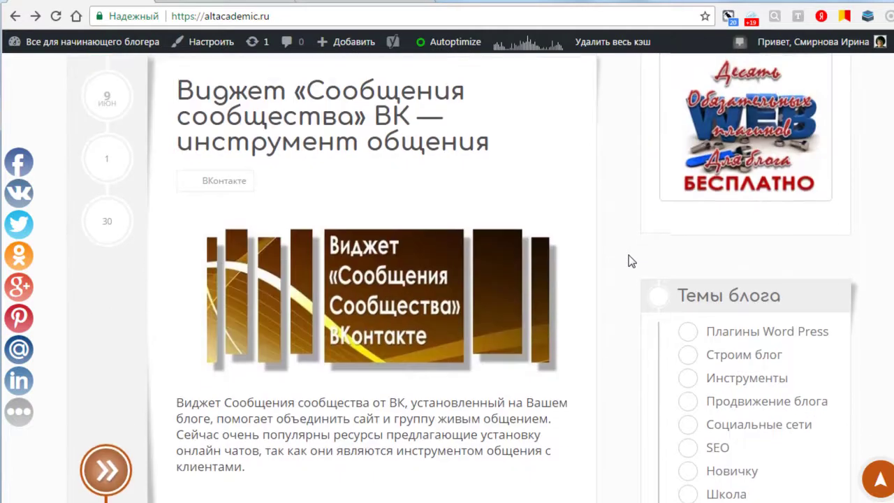
scroll(631, 261, down, 2)
scroll(631, 261, down, 2)
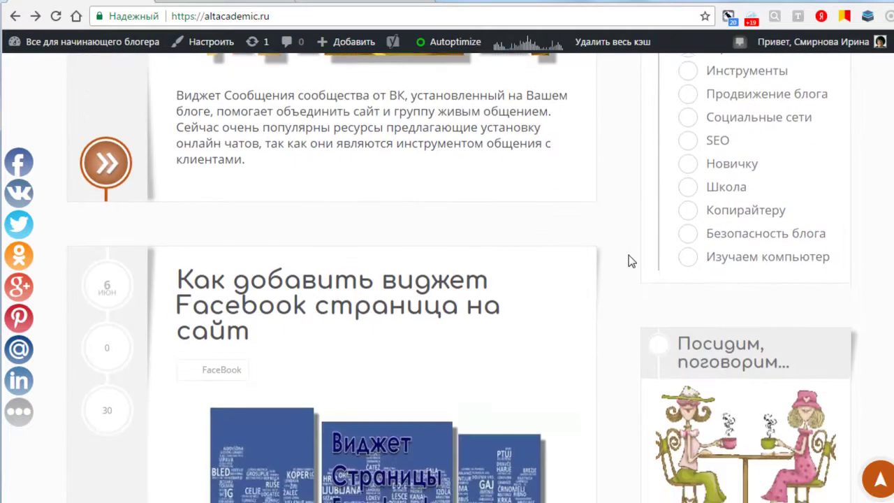
scroll(631, 261, down, 2)
scroll(630, 261, down, 2)
scroll(631, 262, down, 2)
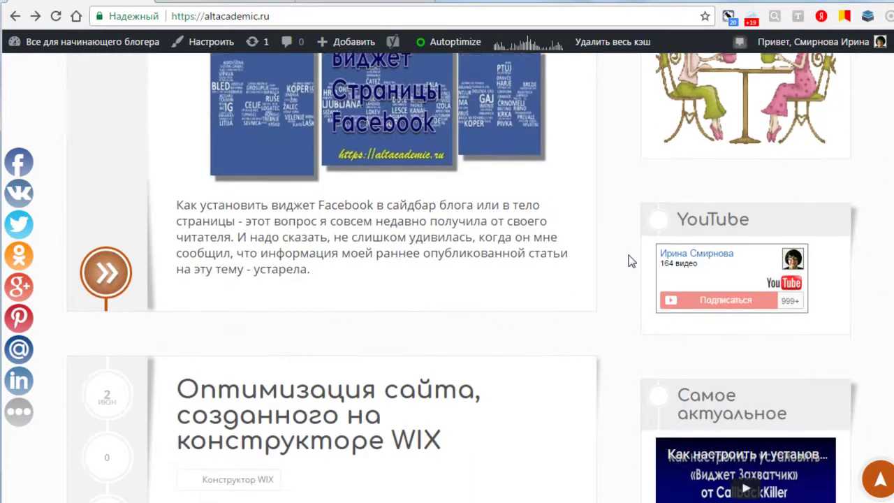
scroll(631, 261, down, 2)
scroll(631, 261, down, 1)
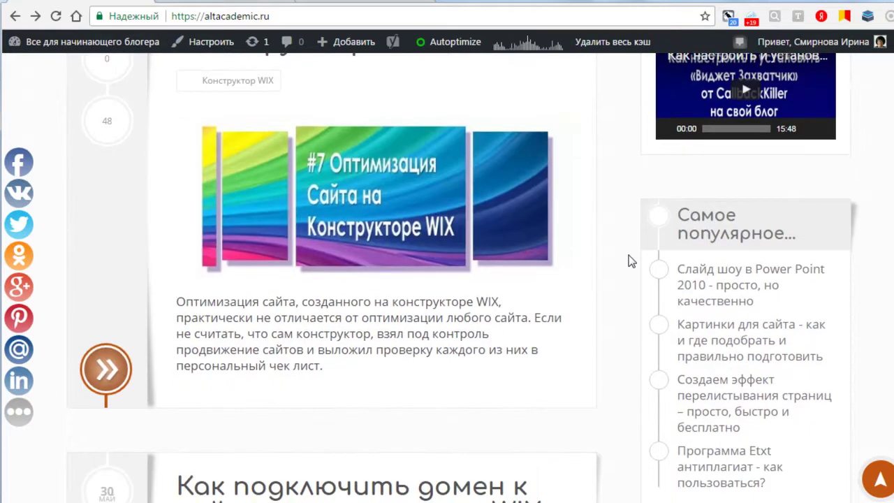
scroll(631, 262, up, 3)
scroll(630, 261, up, 5)
scroll(630, 261, up, 5)
scroll(631, 261, up, 5)
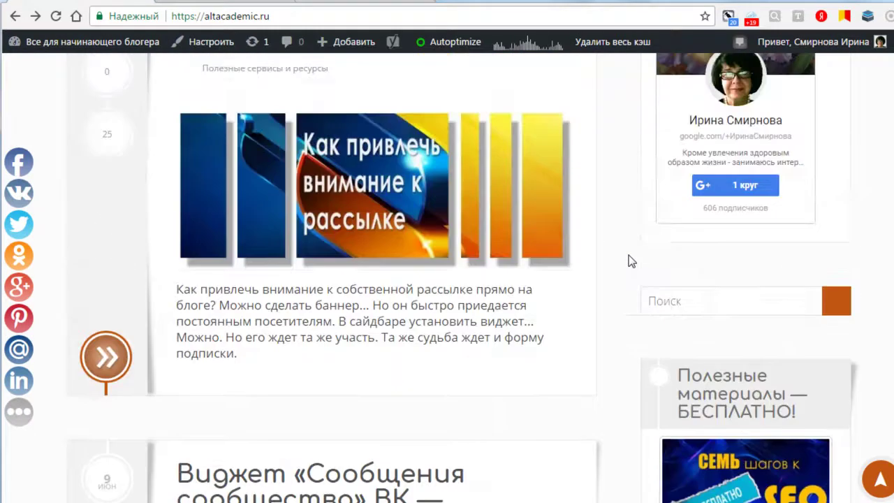
scroll(631, 261, up, 3)
scroll(630, 261, down, 1)
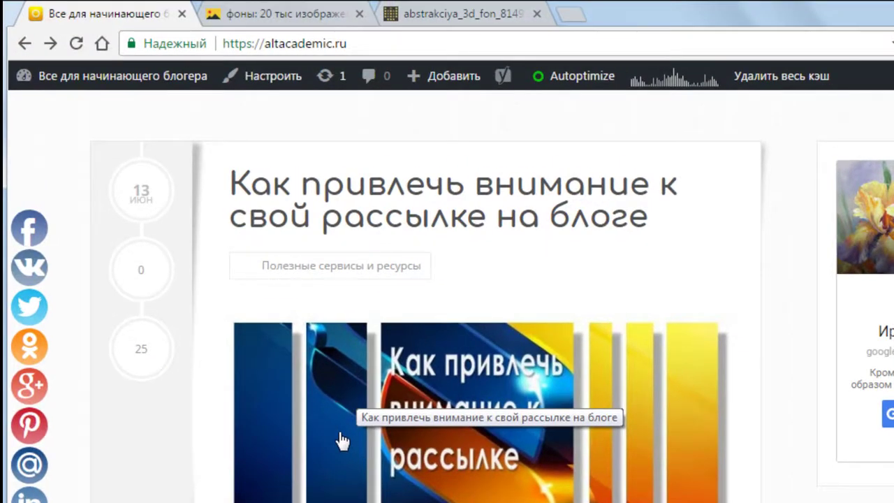
right_click(412, 342)
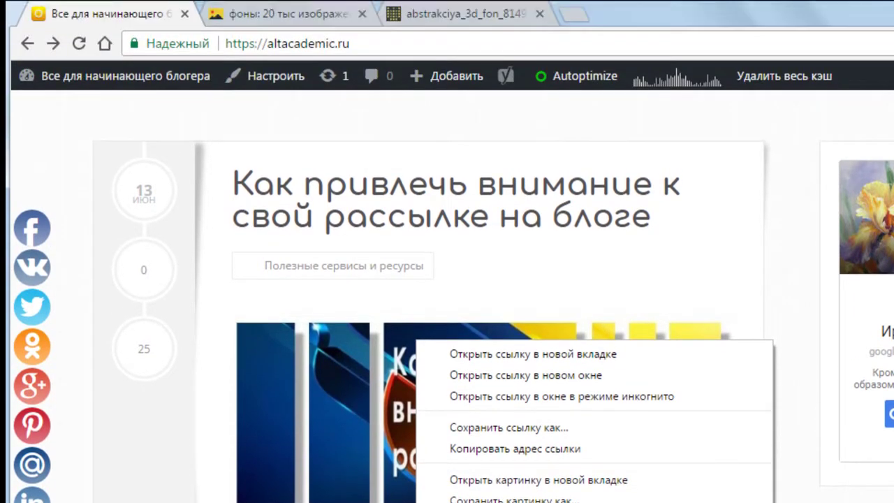
click(454, 502)
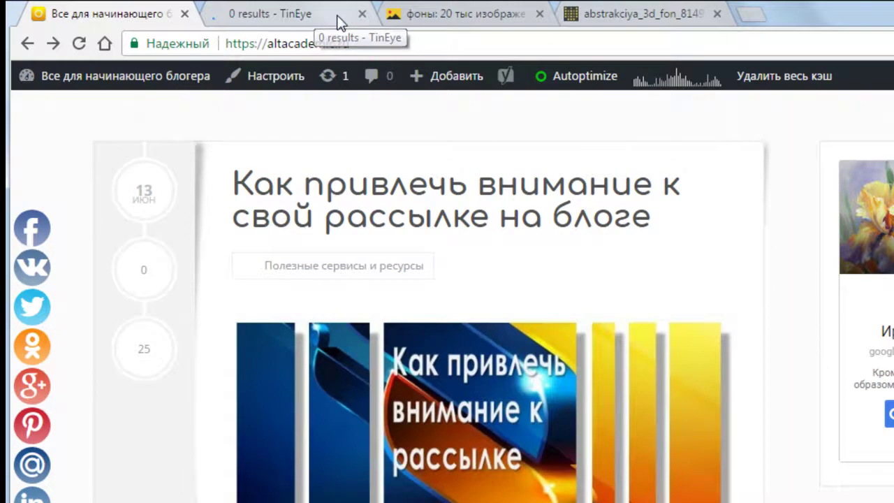
click(335, 21)
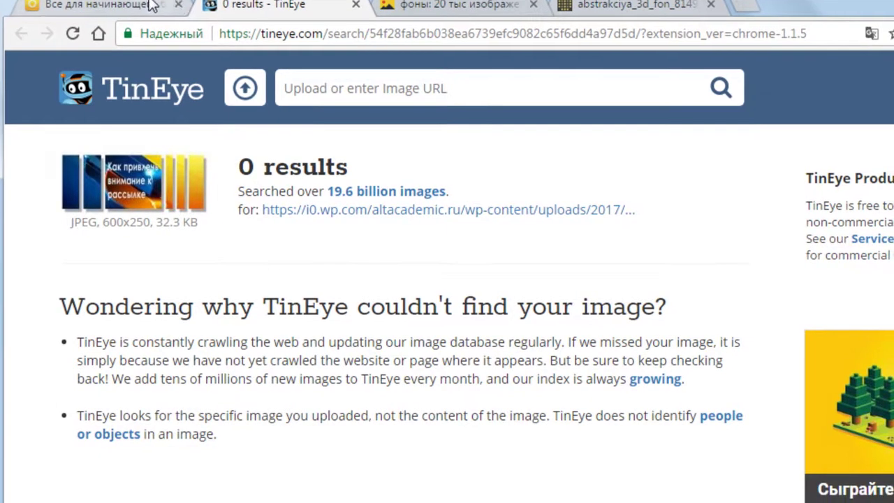
click(167, 14)
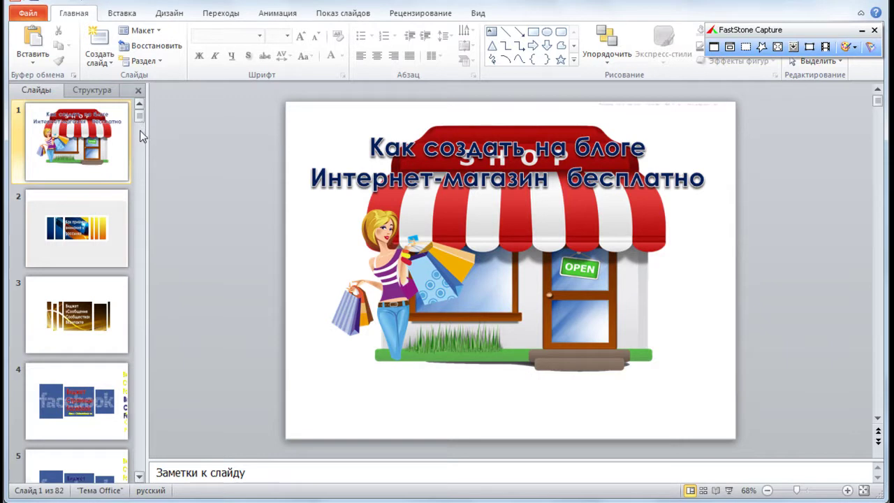
Insert a Пустой слайд (blank) layout slide as slide 2, directly after slide 1.
drag(142, 115, 139, 128)
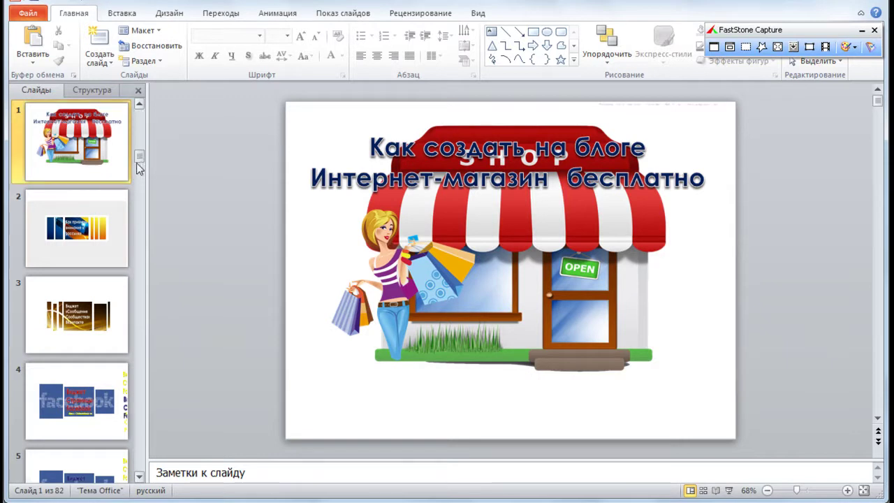
scroll(220, 276, down, 1)
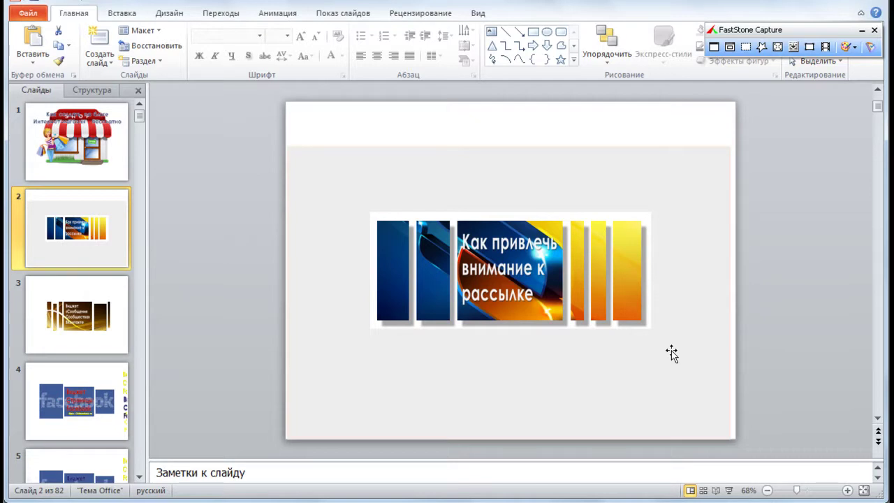
click(108, 186)
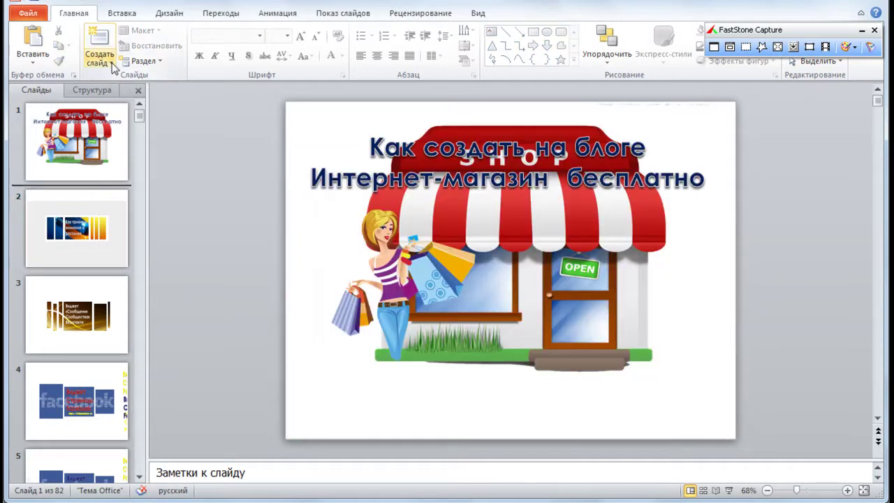
click(112, 66)
click(146, 271)
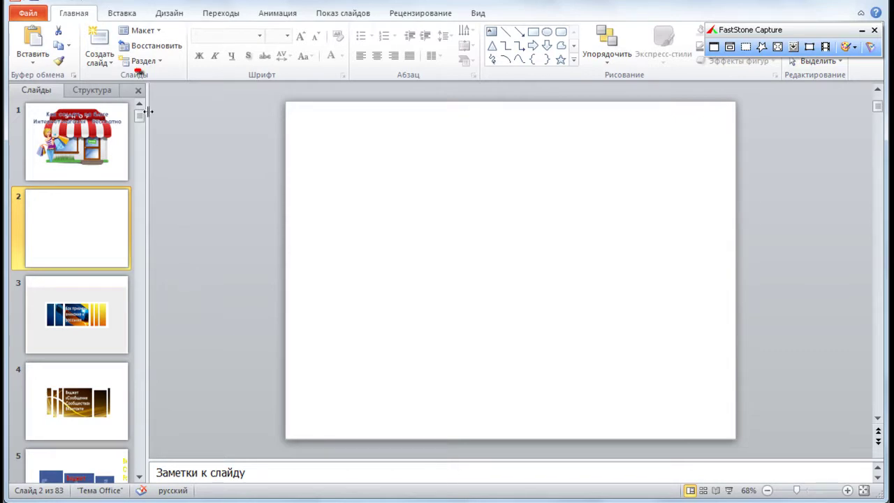
Close the Slides pane and set a Произвольный zoom of exactly 100%.
click(138, 91)
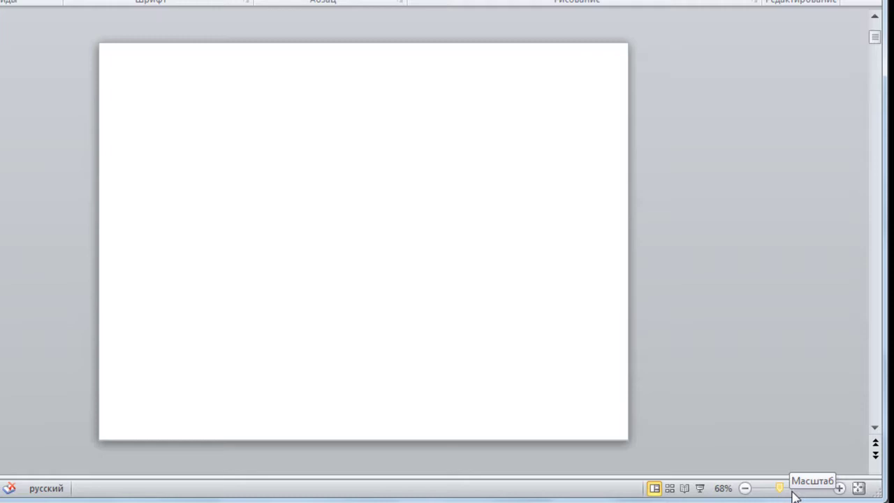
click(793, 489)
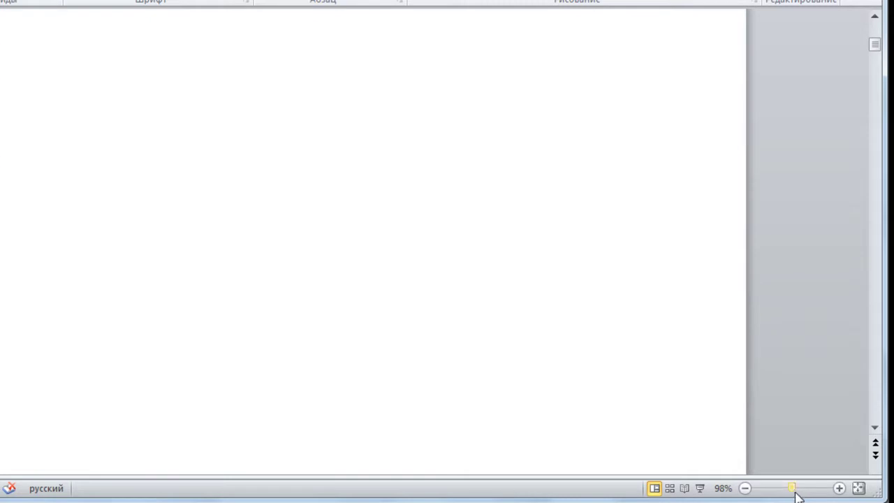
drag(794, 491, 794, 492)
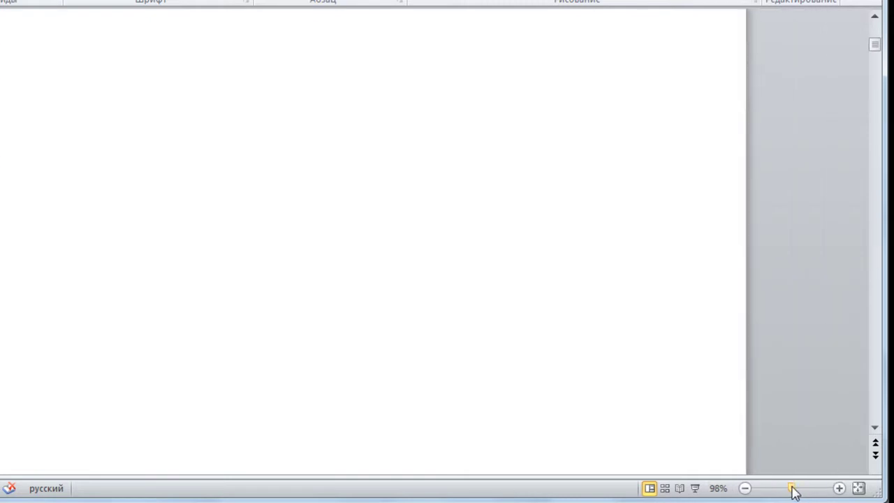
click(721, 490)
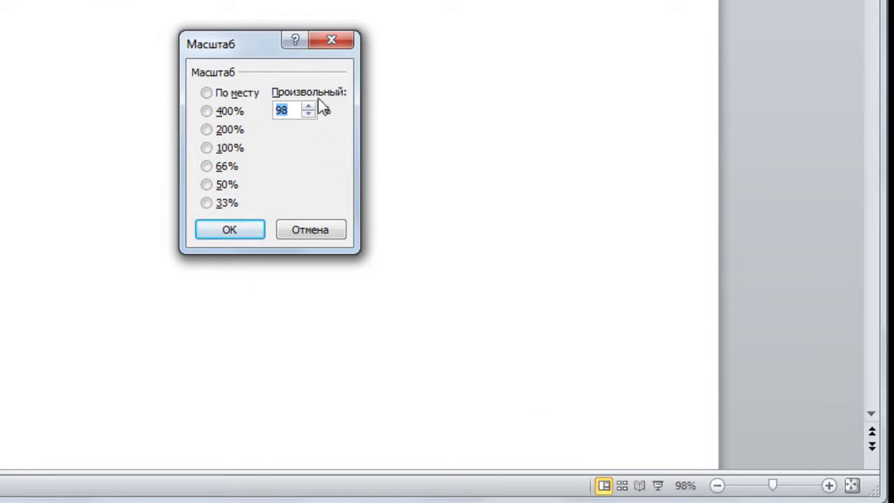
click(310, 106)
click(251, 232)
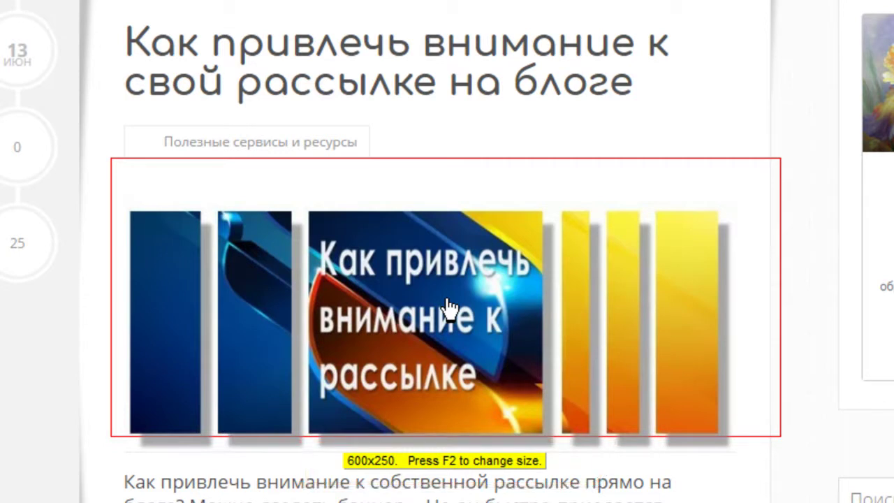
Confirm the 600 x 250 fixed region size and capture the blog banner with it.
key(F2)
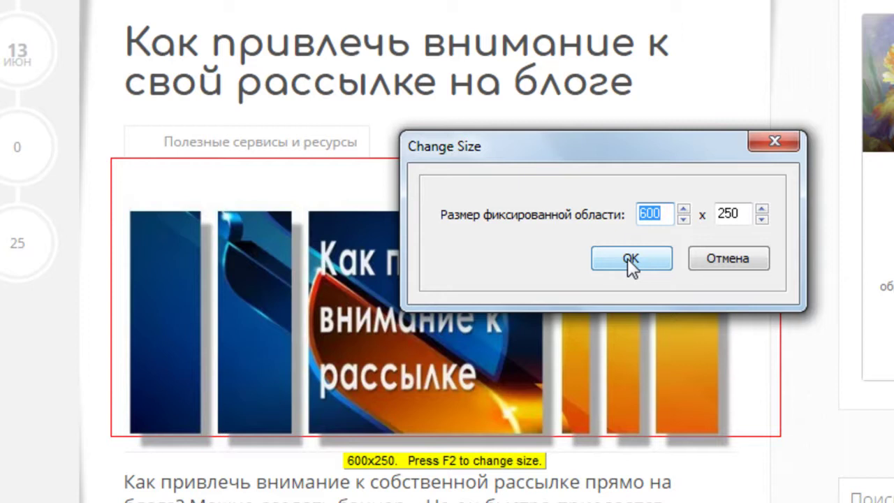
click(628, 258)
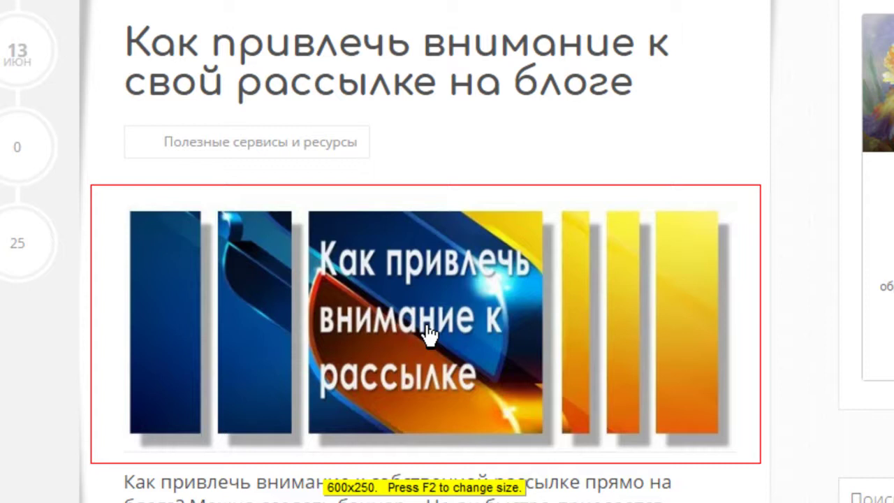
click(430, 335)
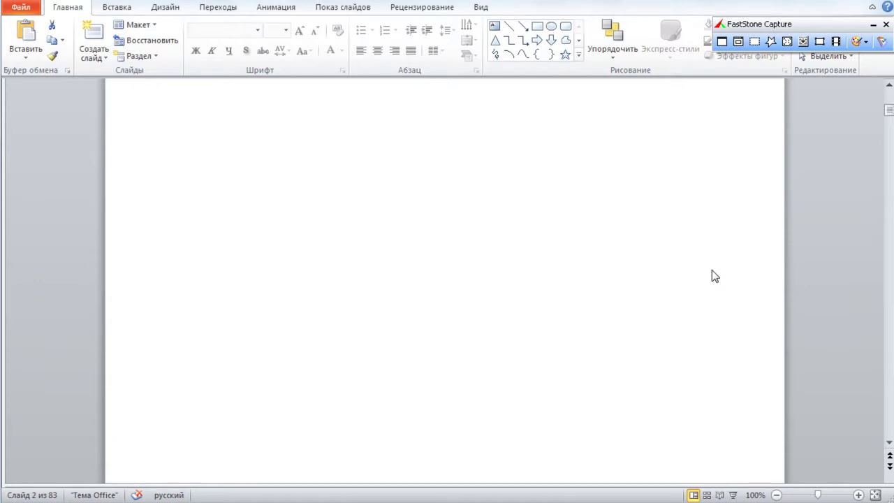
Capture a 600x250 plain white area of slide 2, then return to PowerPoint zoomed out.
click(820, 42)
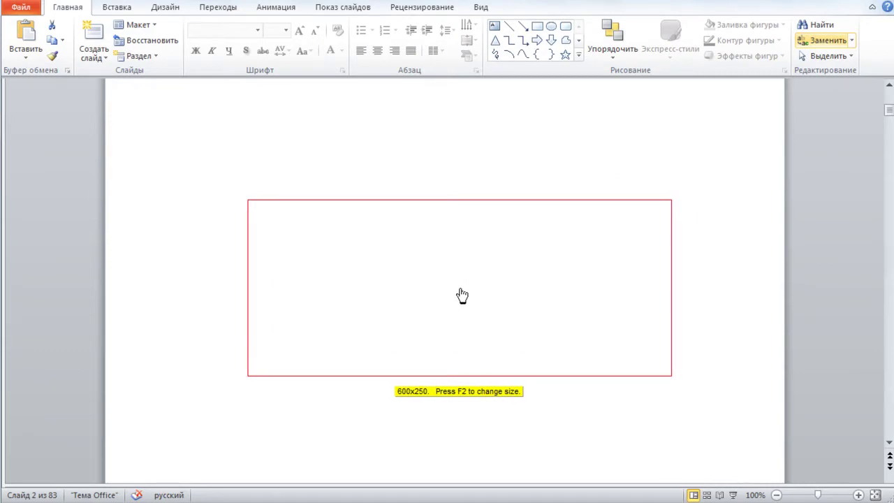
click(462, 296)
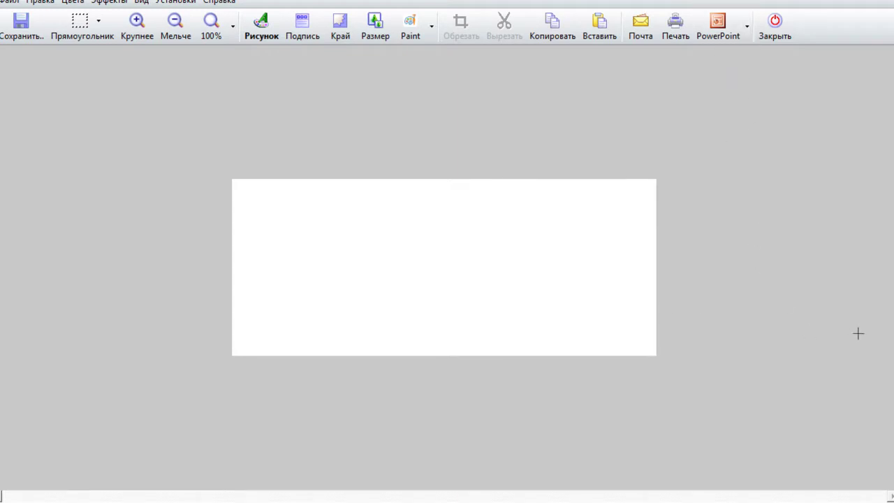
click(884, 307)
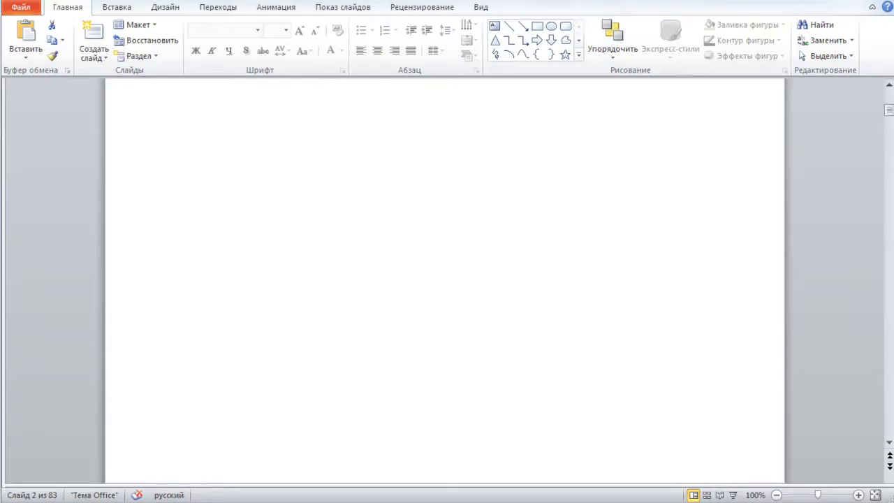
click(776, 494)
Draw a blue rectangle over the entire slide, then bring forward the FastStone editor's white capture.
click(776, 494)
click(777, 494)
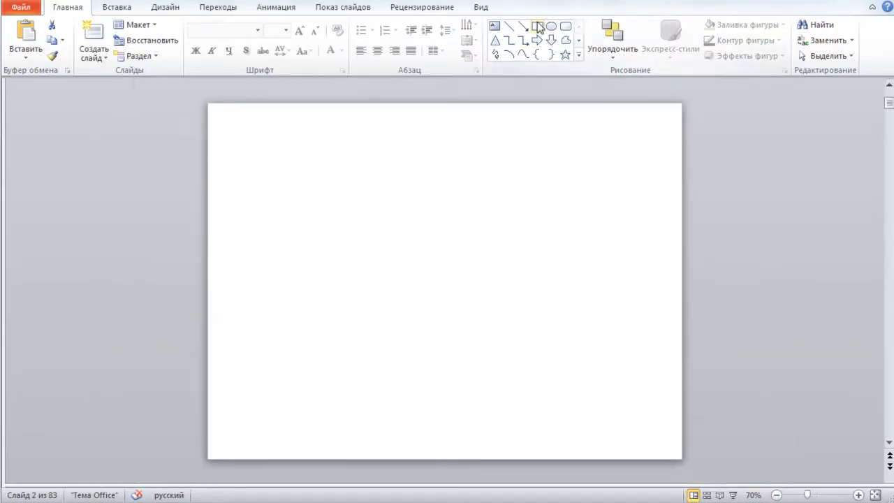
click(537, 26)
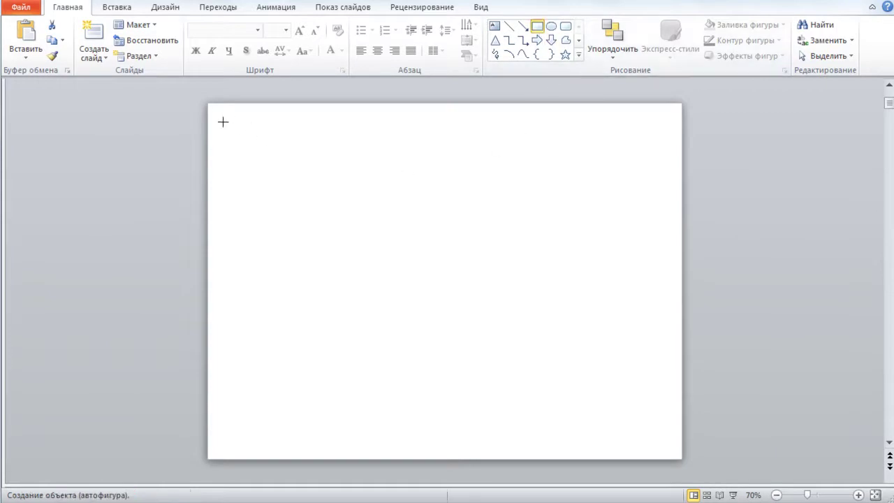
drag(207, 104, 681, 459)
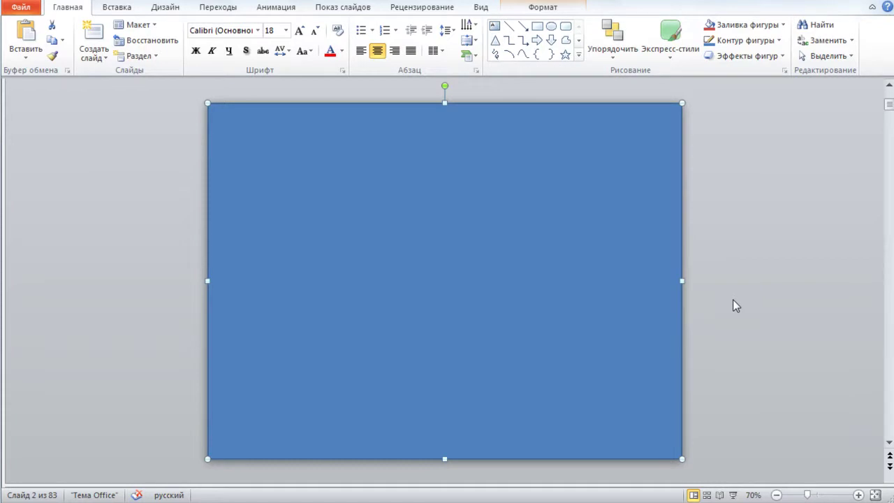
click(733, 300)
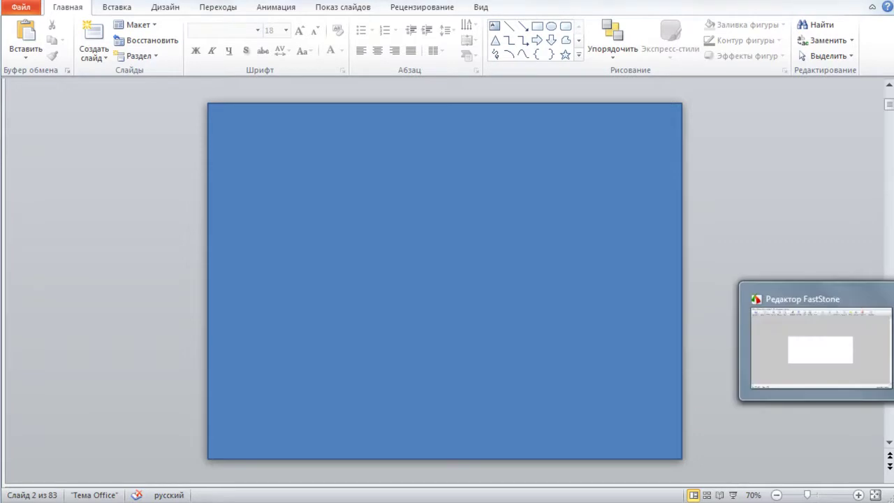
click(817, 502)
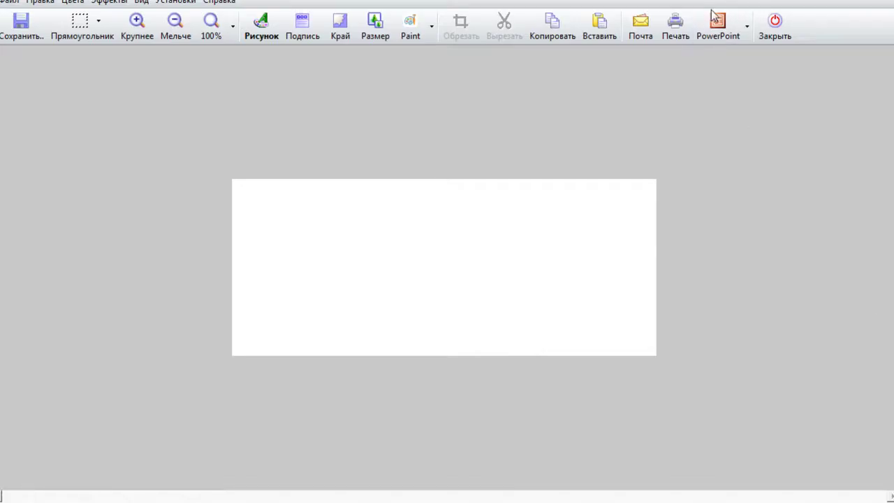
drag(720, 8, 749, 35)
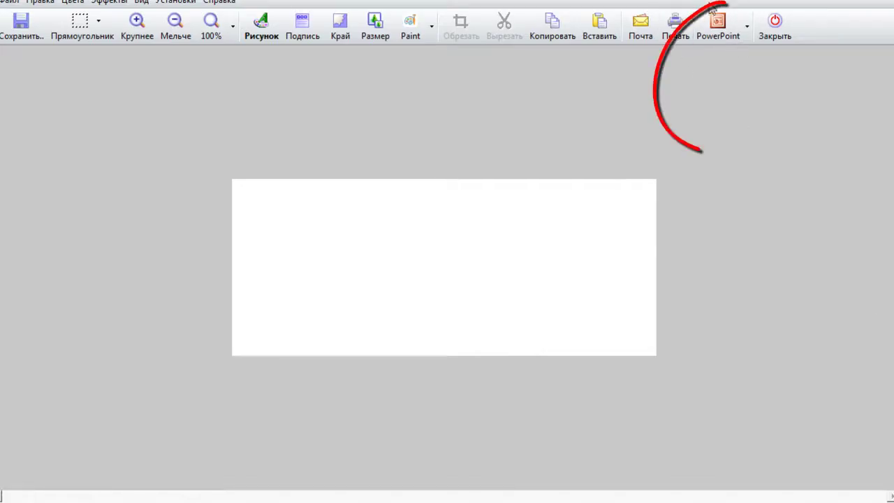
Use FastStone's PowerPoint button to place the white capture onto slide 2.
click(748, 31)
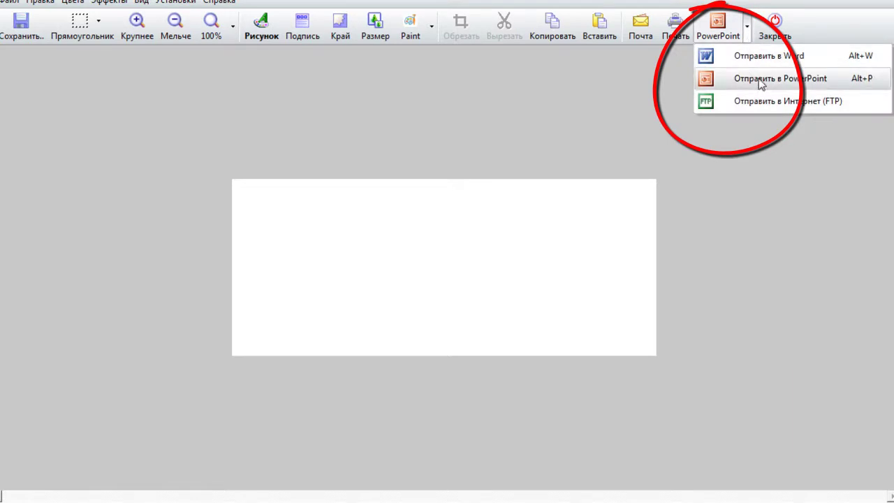
click(718, 26)
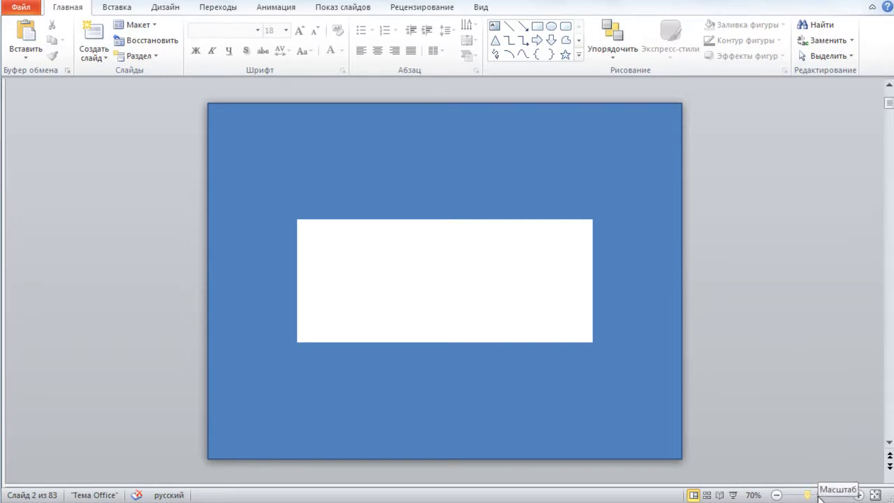
click(817, 497)
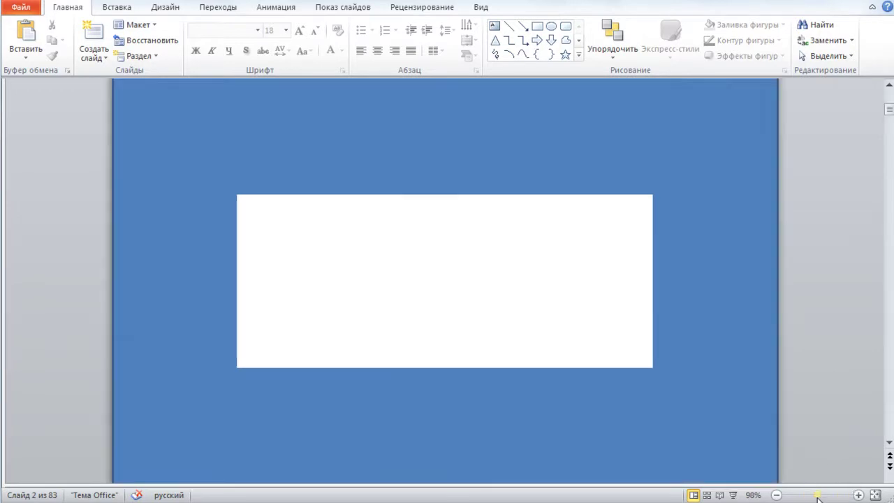
click(753, 495)
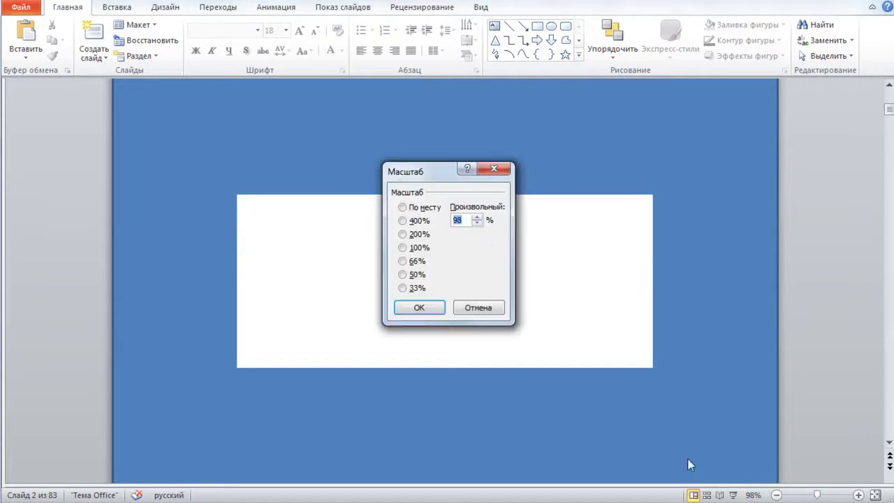
click(478, 217)
click(427, 310)
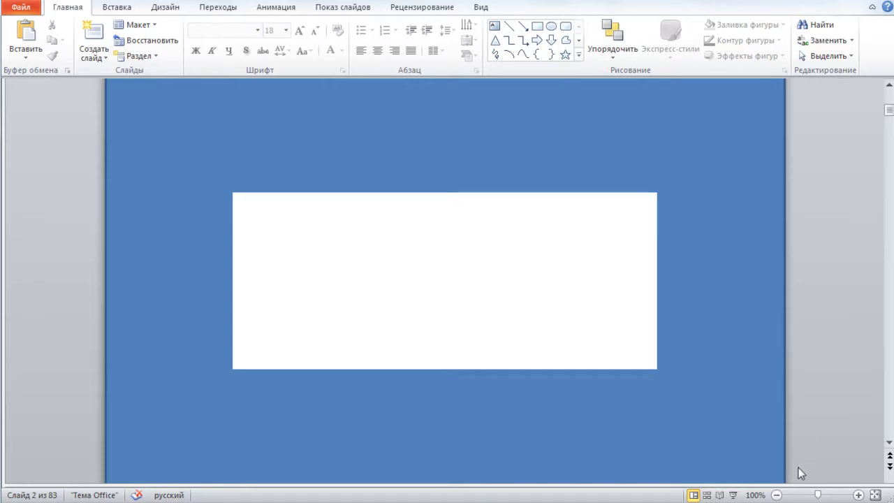
click(776, 494)
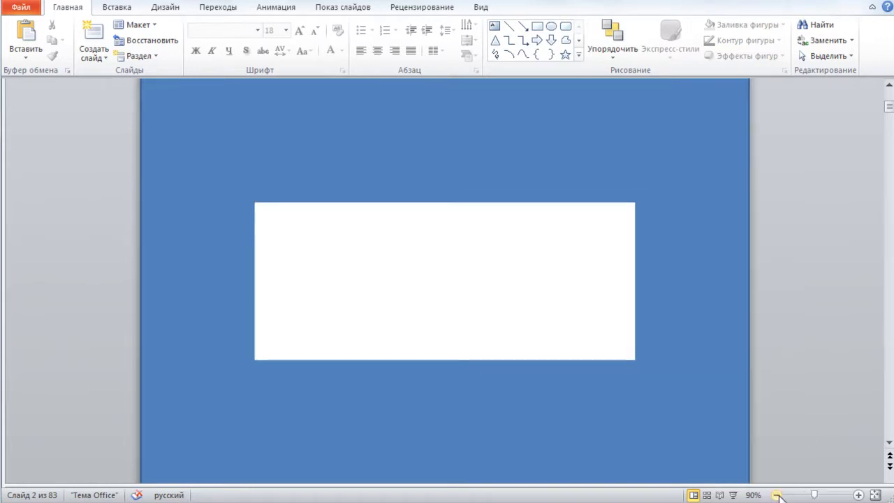
Apply View > Fit to Window to slide 2, then switch to the blog post in Chrome.
click(481, 8)
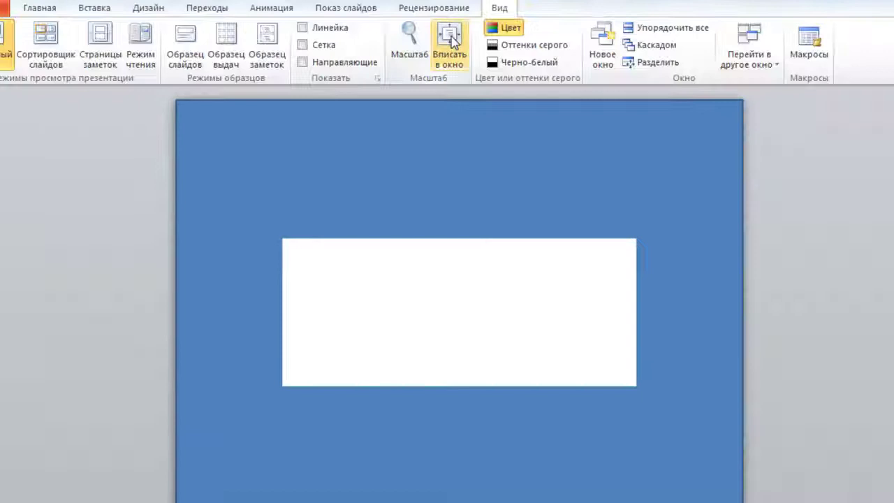
click(446, 35)
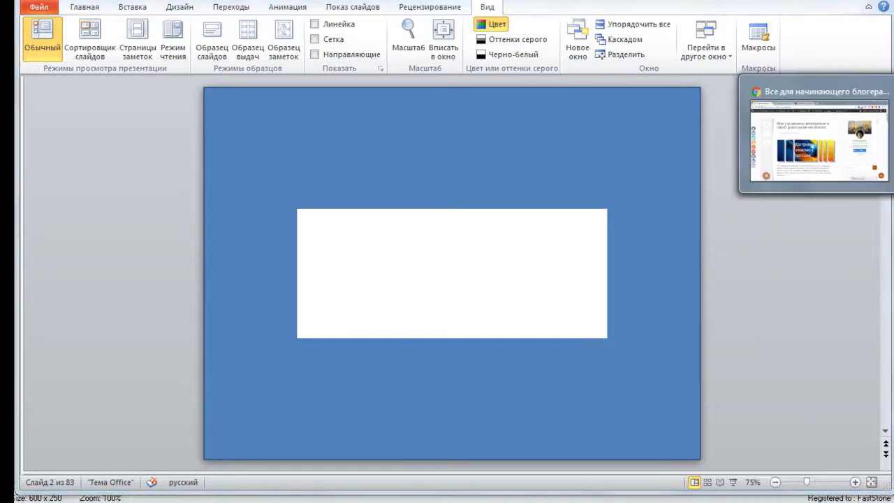
click(893, 133)
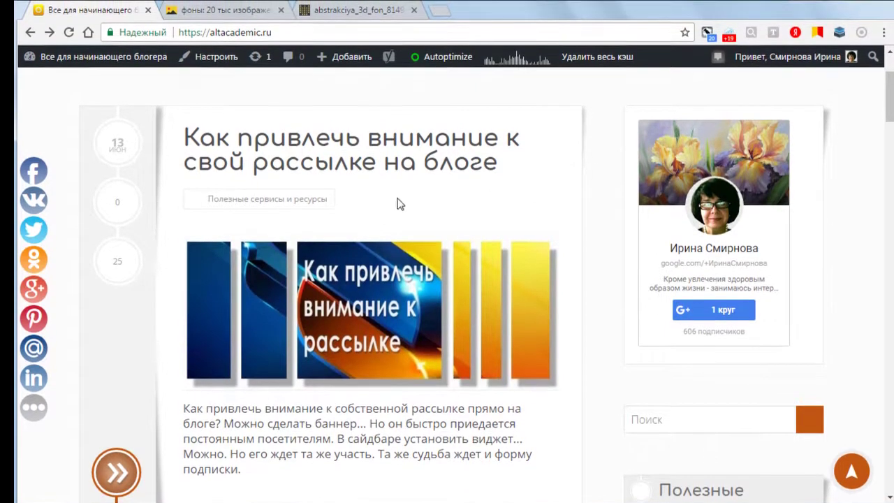
Browse the Yandex фоны results and open the abstrakciya_3d_fon red-and-blue wallpaper tab.
click(234, 13)
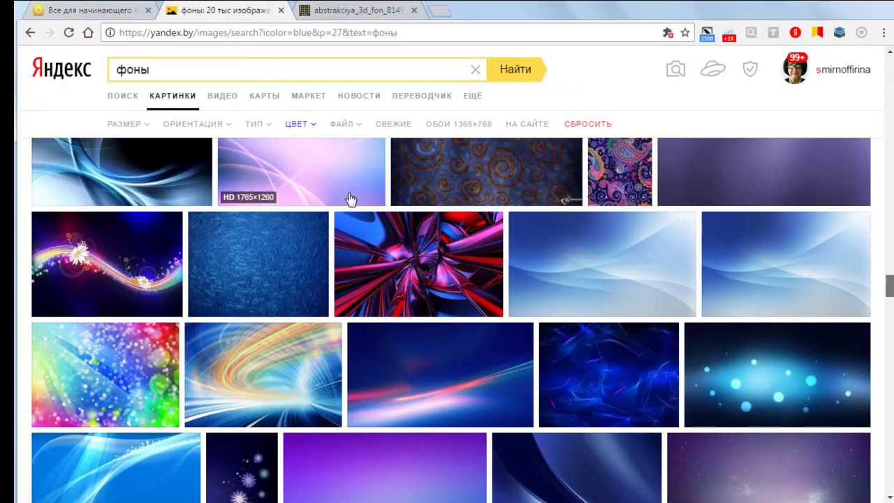
mouse_move(488, 263)
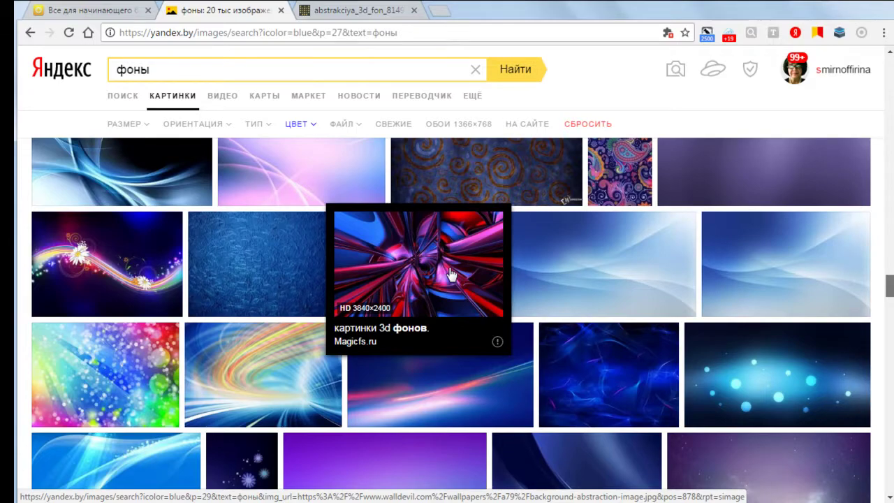
click(372, 12)
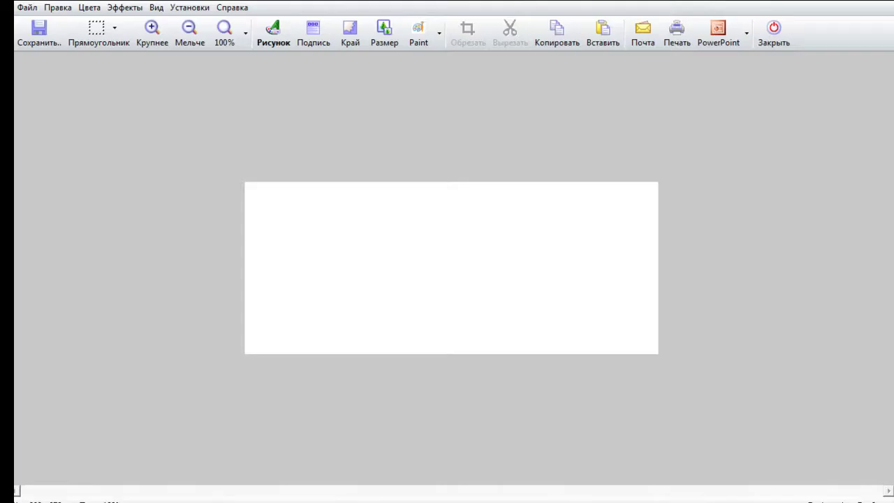
Close the white capture and grab a rectangular region of the 3D abstract wallpaper.
click(775, 34)
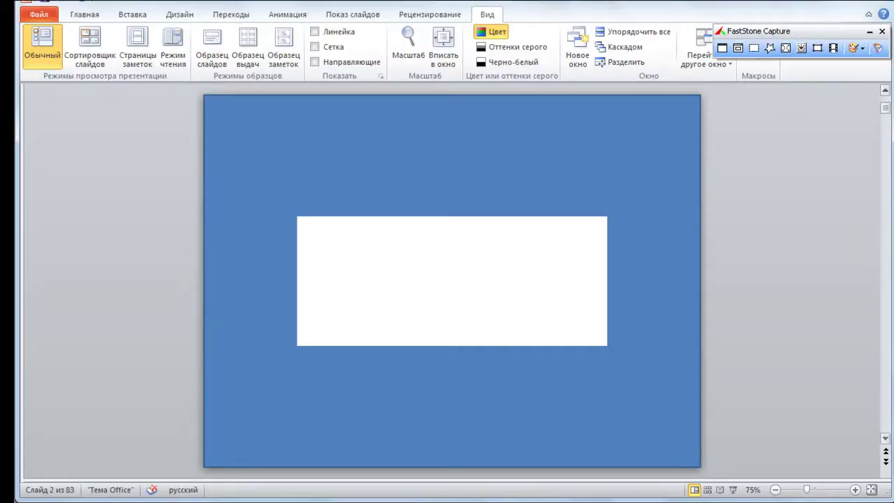
key(alt+Tab)
click(753, 47)
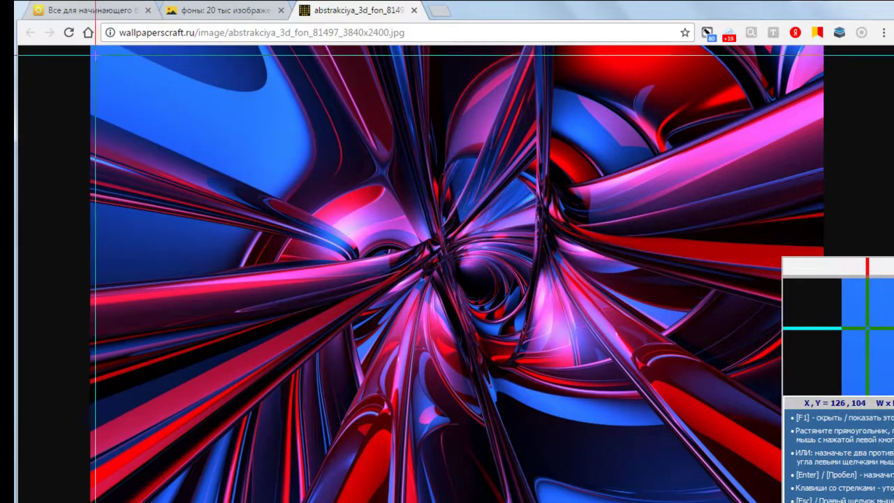
mouse_move(95, 56)
mouse_down()
mouse_move(271, 375)
mouse_move(819, 493)
mouse_up()
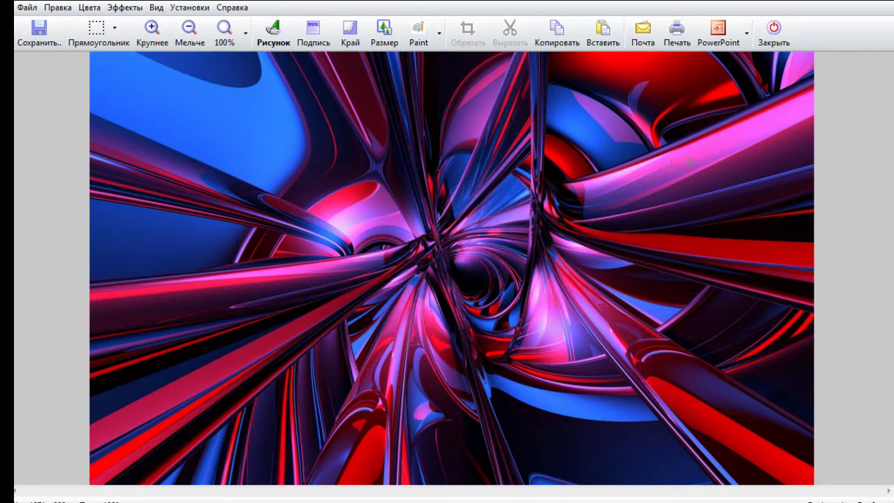
Send the captured red-and-blue wallpaper from FastStone Capture onto PowerPoint's slide 2.
click(718, 32)
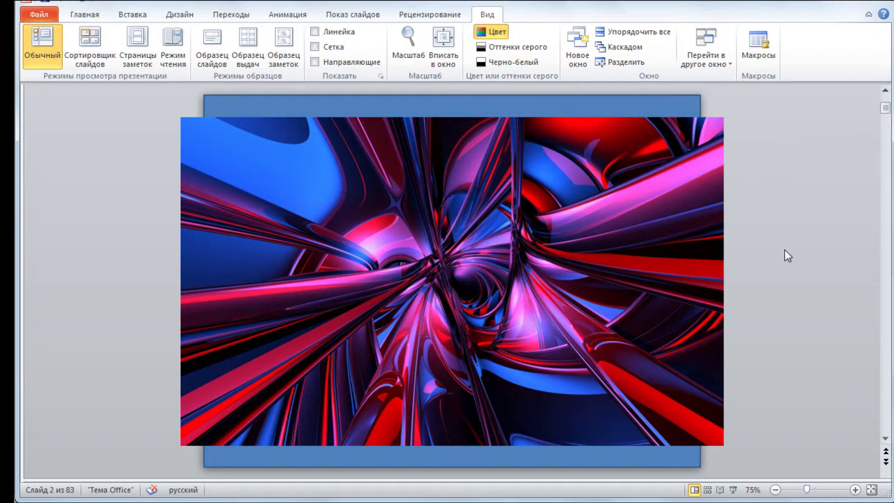
Select the 16.83 × 27.81 cm wallpaper picture and bring up Picture Tools Format.
click(528, 269)
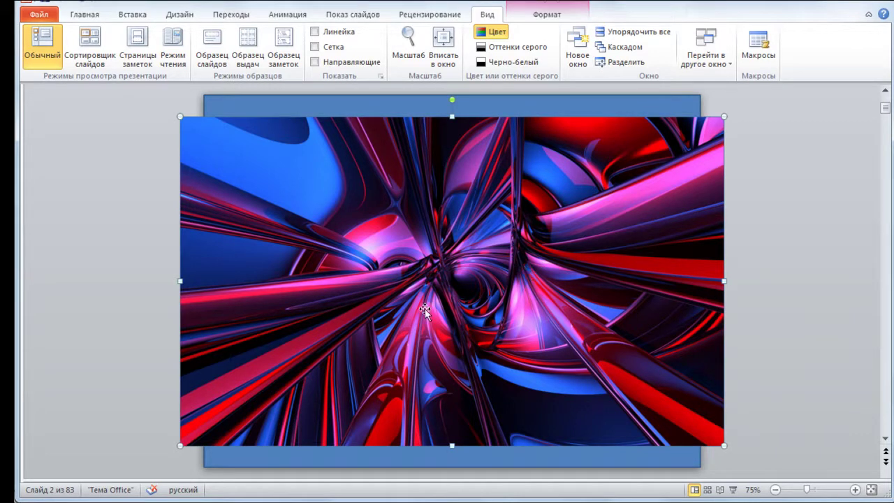
click(85, 18)
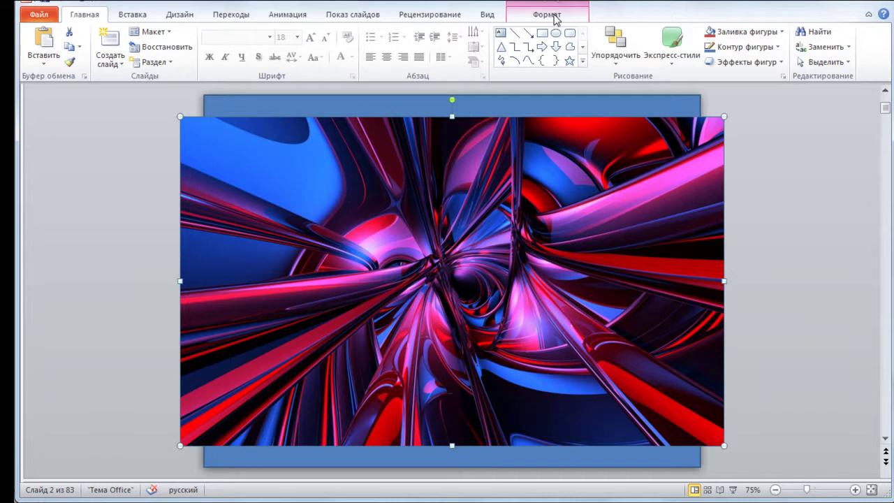
click(557, 19)
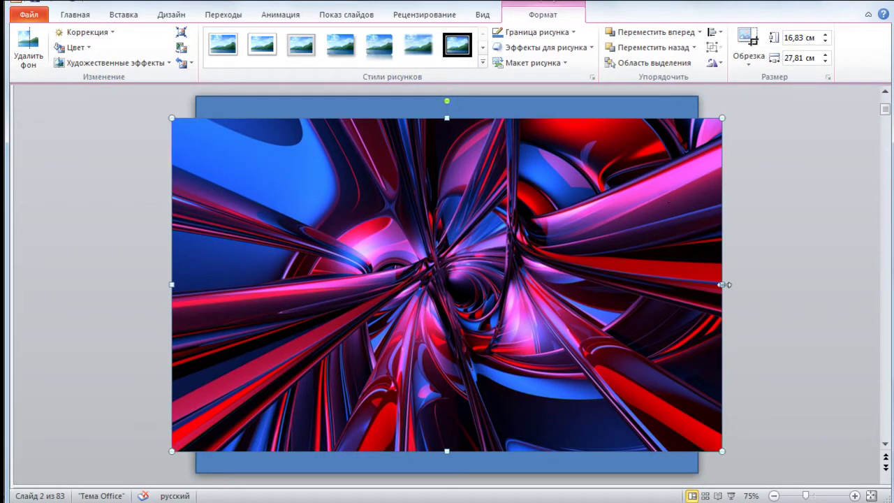
Trial-narrow the wallpaper, restore it to 27,81 cm wide, and enter crop mode.
mouse_move(723, 284)
mouse_down()
mouse_move(609, 284)
mouse_move(641, 280)
mouse_move(603, 268)
mouse_up()
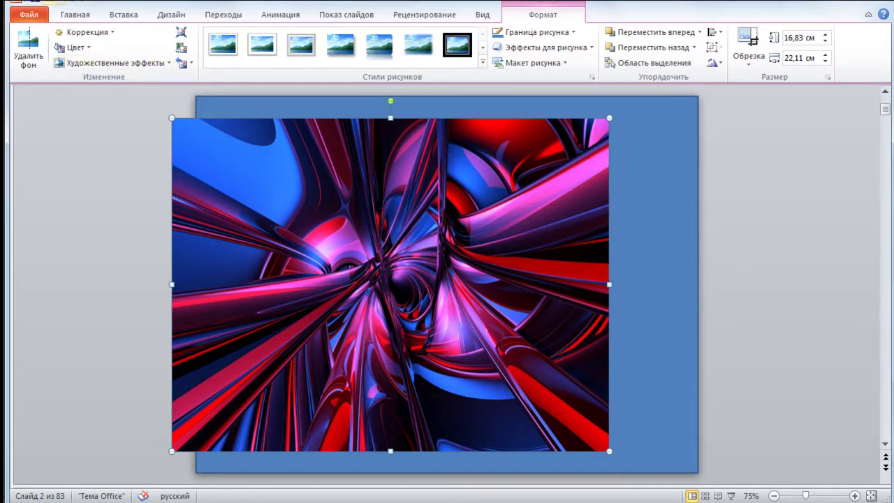
drag(609, 284, 722, 284)
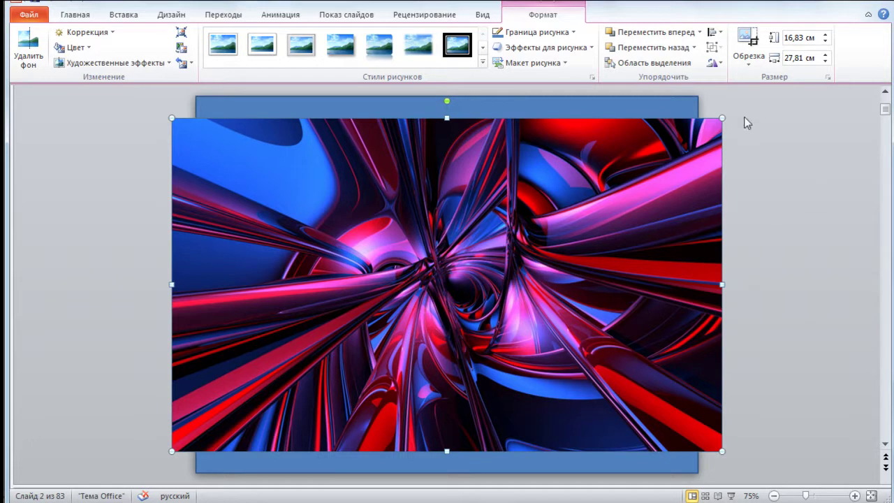
click(749, 39)
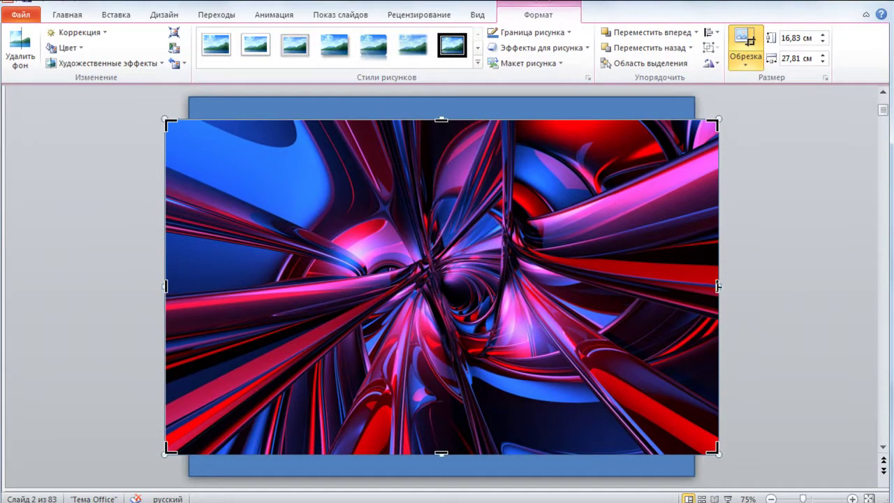
Crop the wallpaper's right side back to the slide's centre, leaving it 17.71 cm wide.
mouse_move(718, 286)
mouse_down()
mouse_move(485, 306)
mouse_move(544, 300)
mouse_up()
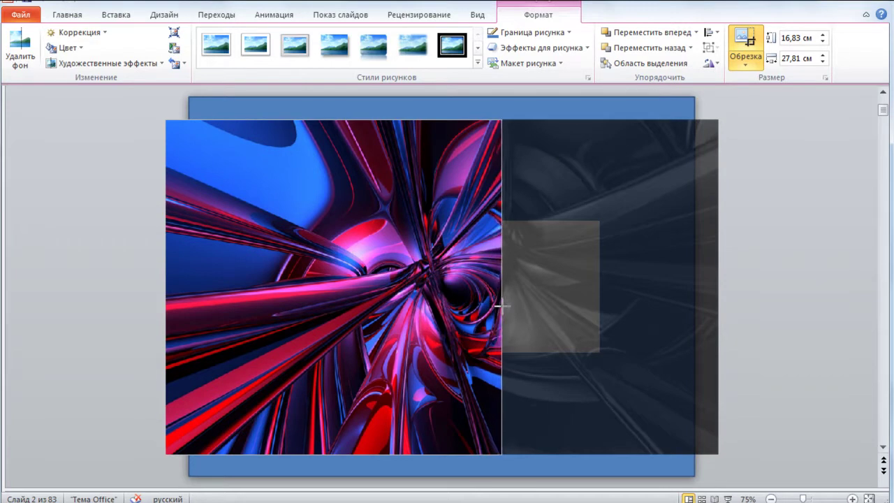
drag(543, 300, 516, 301)
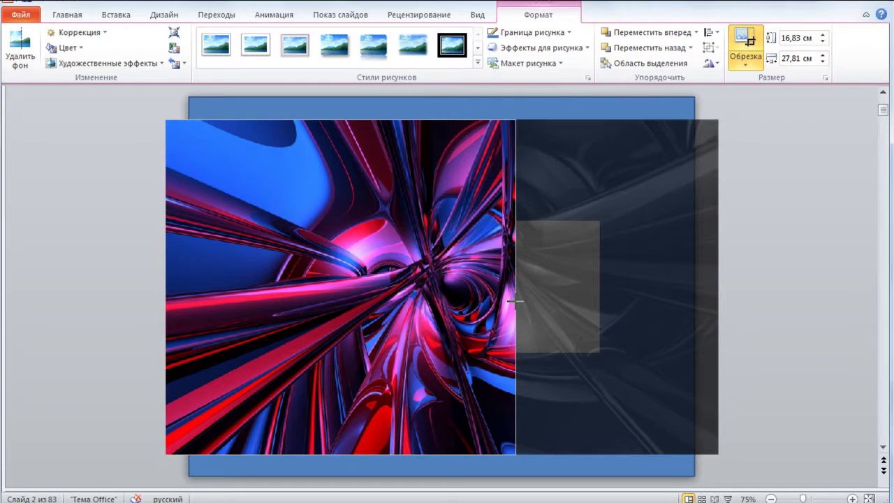
mouse_move(514, 301)
mouse_down()
mouse_move(539, 300)
mouse_move(531, 300)
mouse_up()
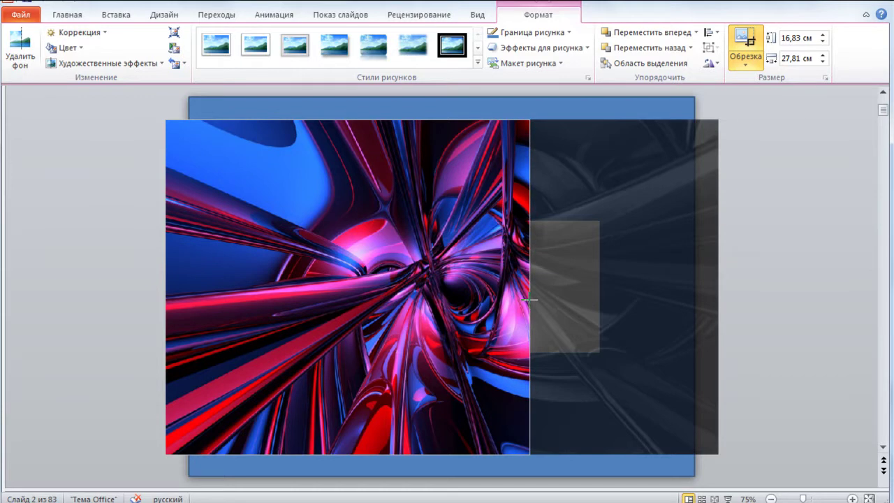
drag(530, 301, 519, 299)
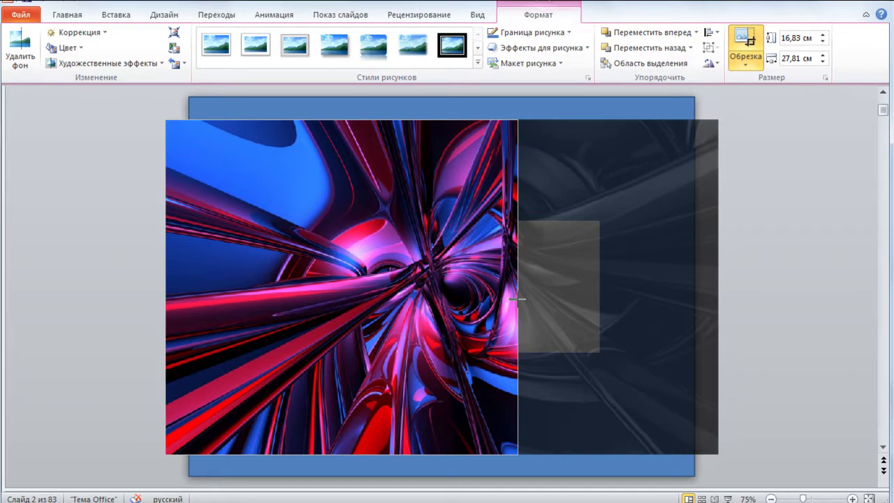
drag(518, 299, 521, 298)
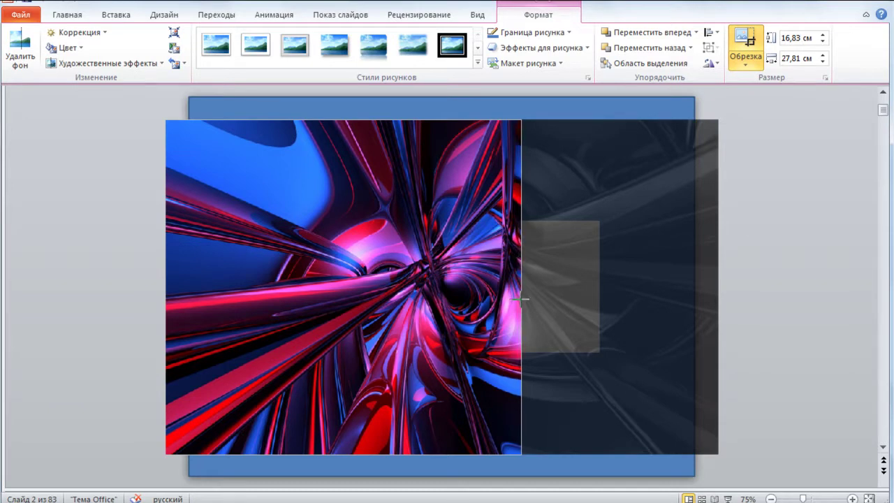
drag(522, 299, 519, 297)
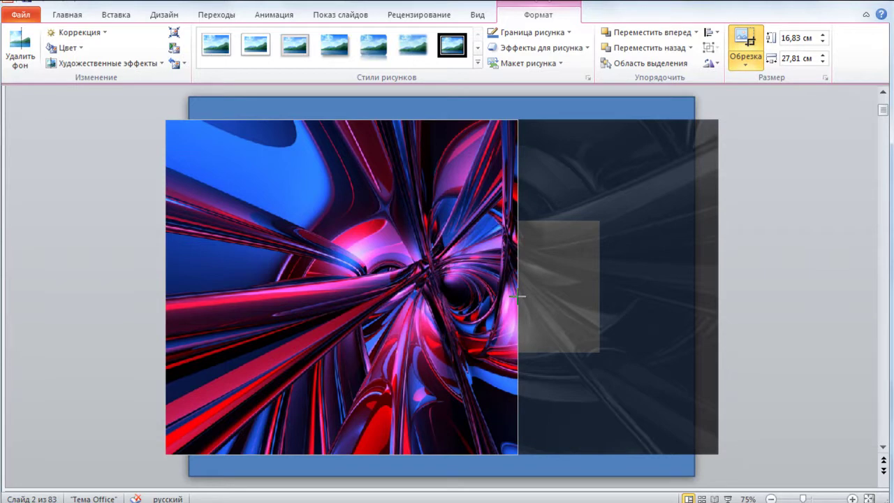
drag(517, 296, 517, 296)
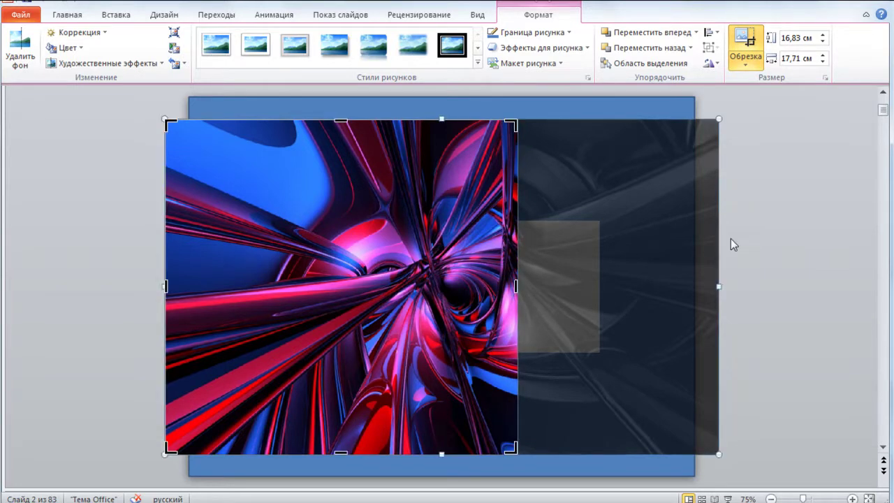
Crop the left, top, bottom and right edges to a 5.6 × 6.24 cm piece on the white band.
click(165, 286)
drag(167, 286, 382, 267)
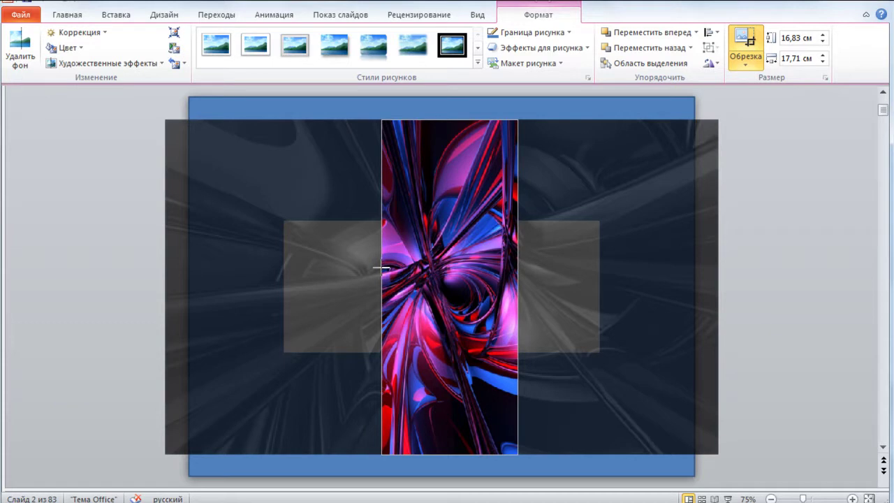
drag(382, 266, 382, 268)
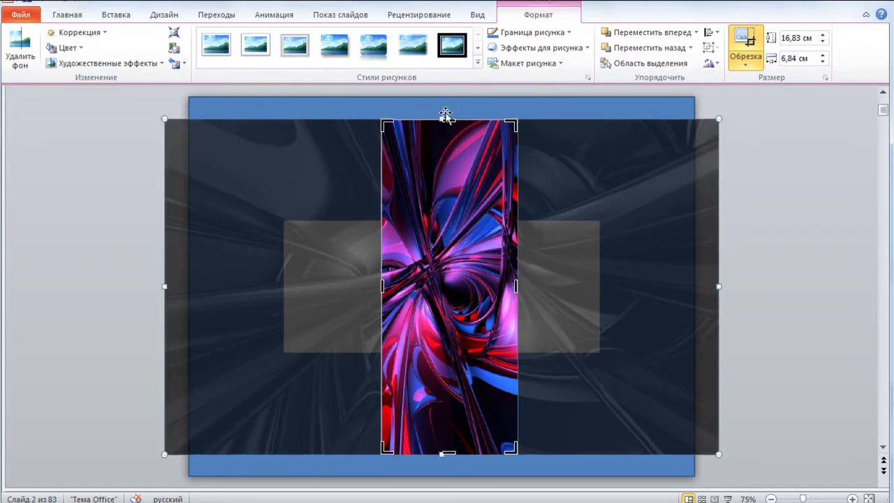
drag(448, 122, 438, 230)
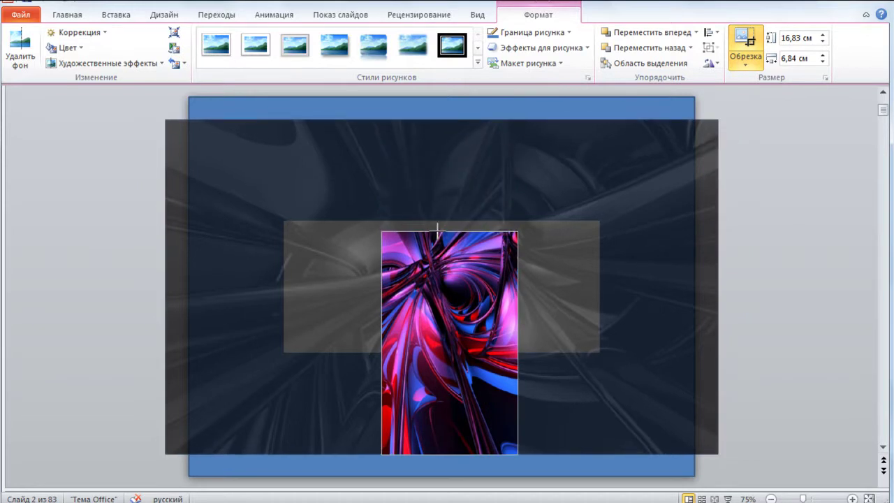
drag(438, 230, 437, 232)
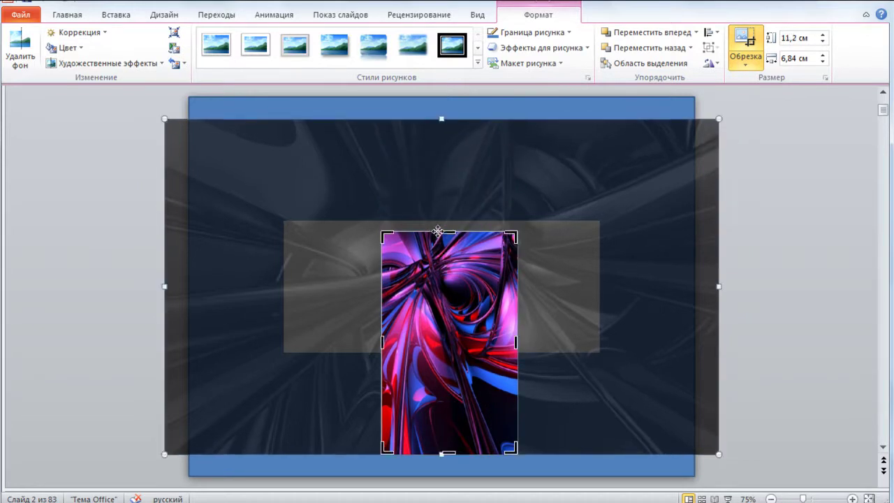
drag(448, 454, 451, 342)
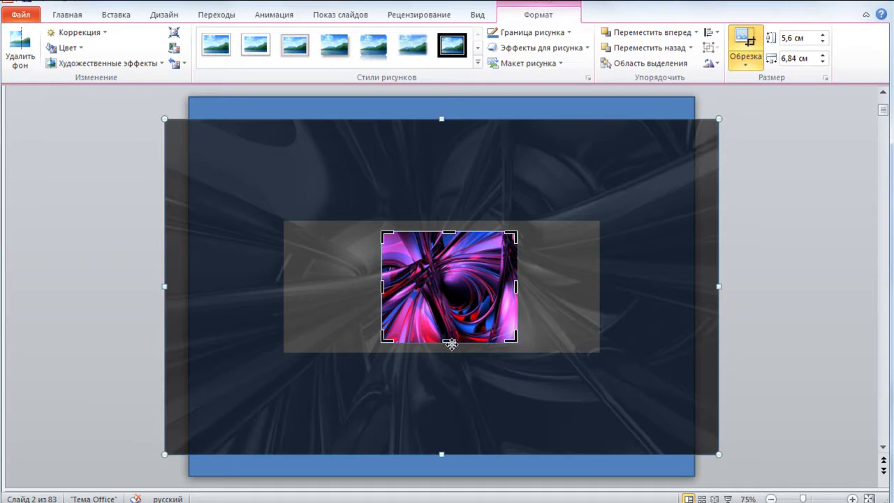
drag(515, 285, 511, 285)
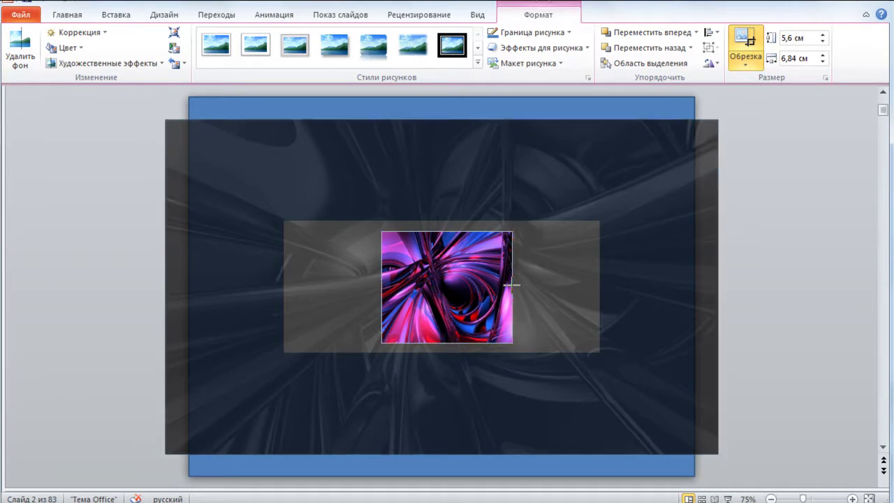
drag(512, 285, 510, 285)
drag(383, 286, 386, 287)
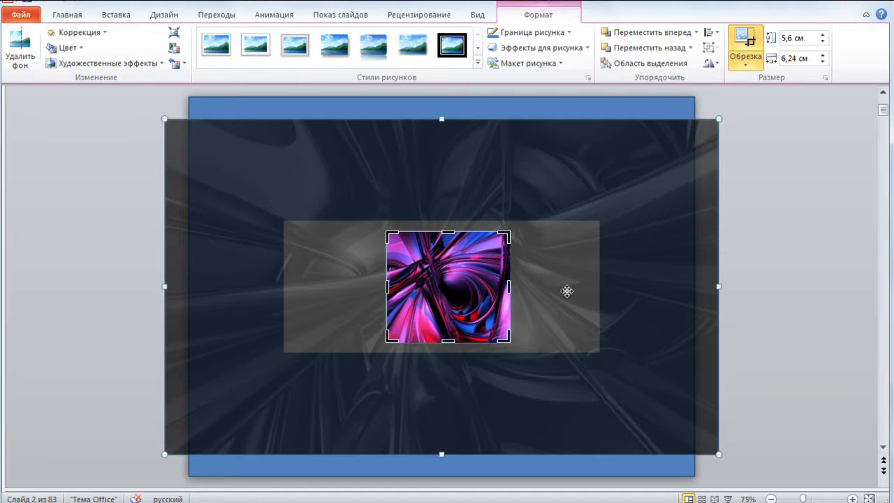
click(750, 42)
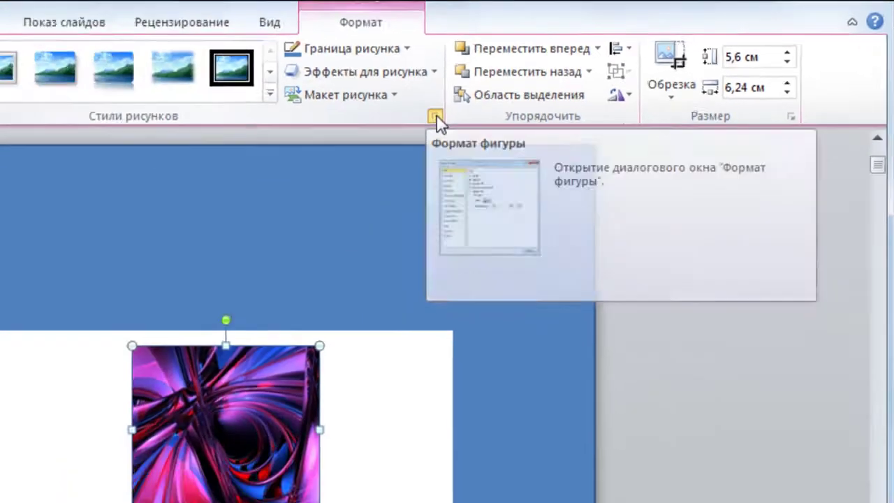
Give the cropped piece a grey shadow with 50° angle and 12 pt distance in Format Picture.
click(281, 153)
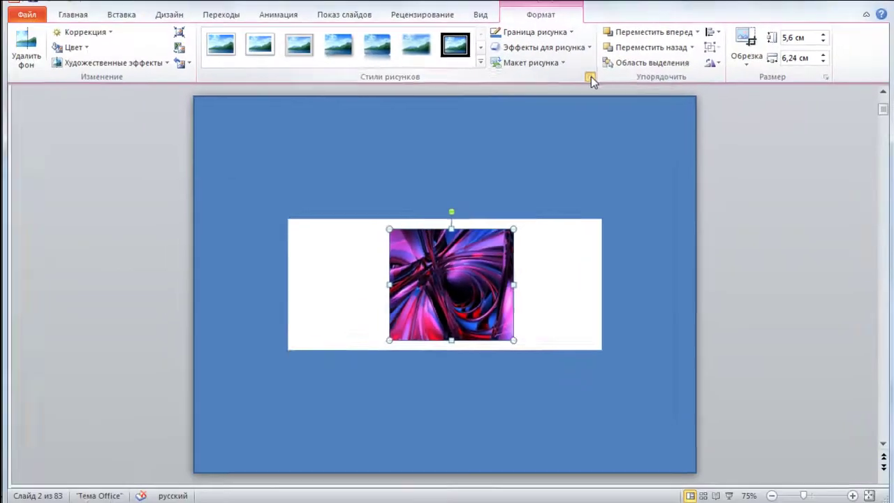
mouse_move(447, 87)
mouse_down()
mouse_move(284, 142)
mouse_move(234, 91)
mouse_up()
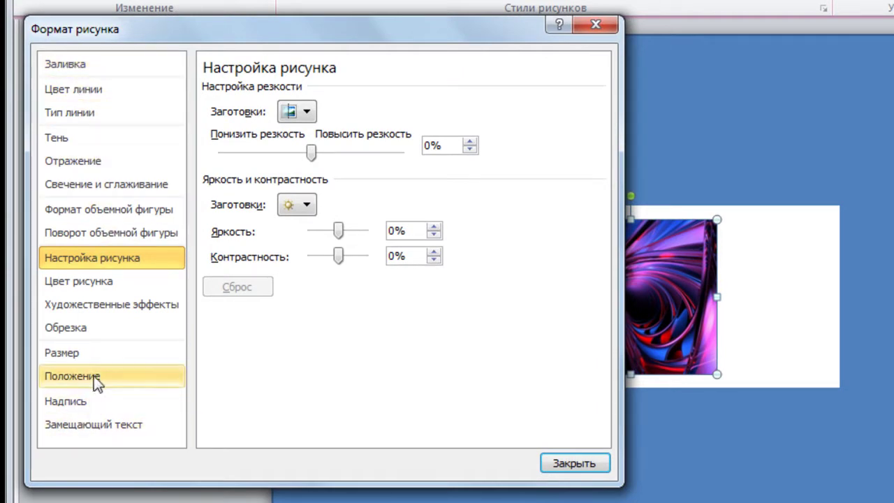
click(103, 149)
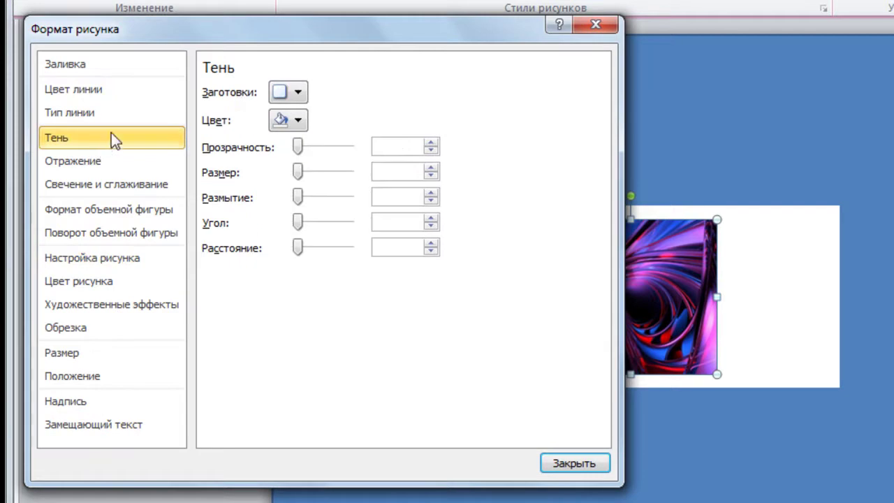
click(298, 121)
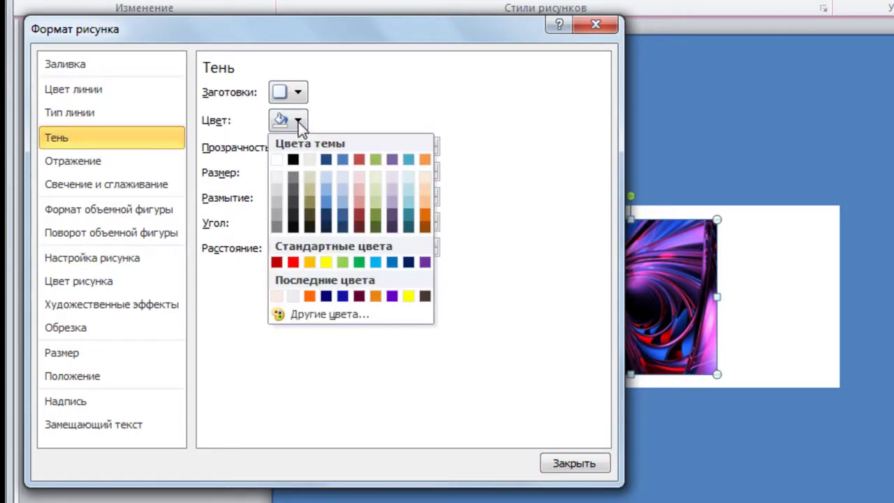
click(278, 213)
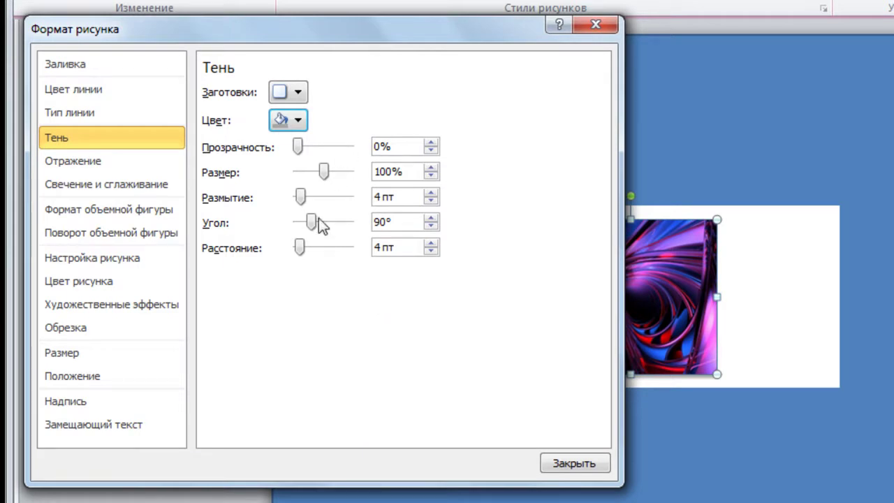
click(431, 227)
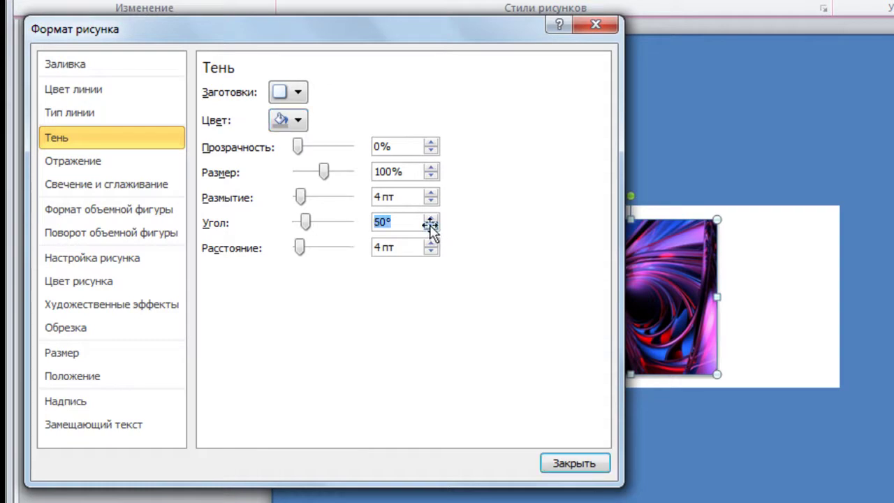
click(431, 243)
click(431, 244)
click(430, 244)
click(431, 244)
click(430, 244)
click(431, 244)
click(431, 244)
click(431, 244)
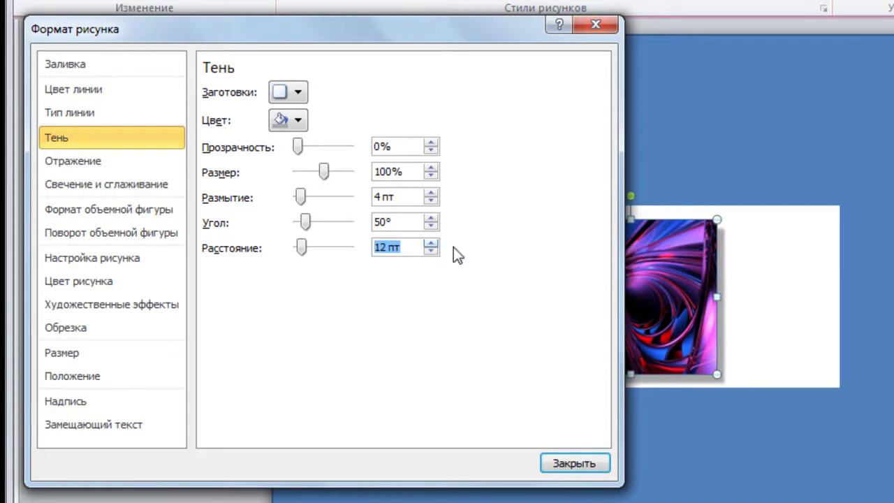
click(569, 468)
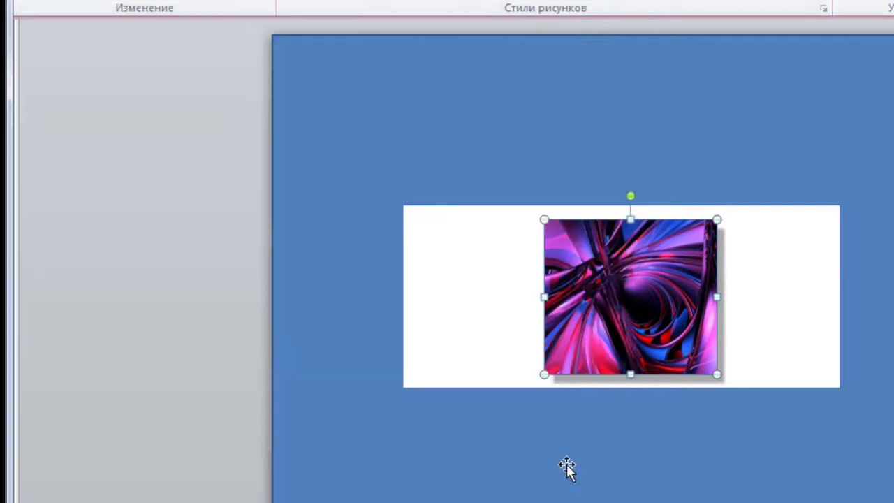
Deselect the shadowed piece and send a second full wallpaper copy from FastStone to slide 2.
click(799, 487)
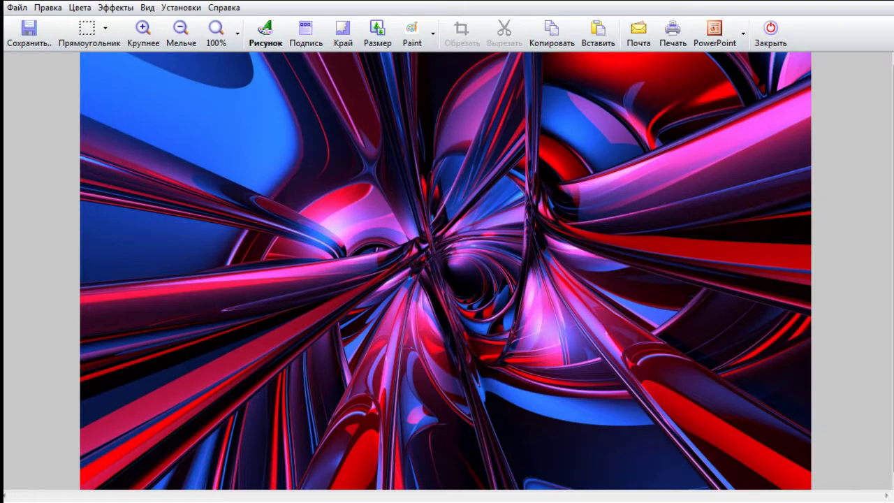
click(715, 35)
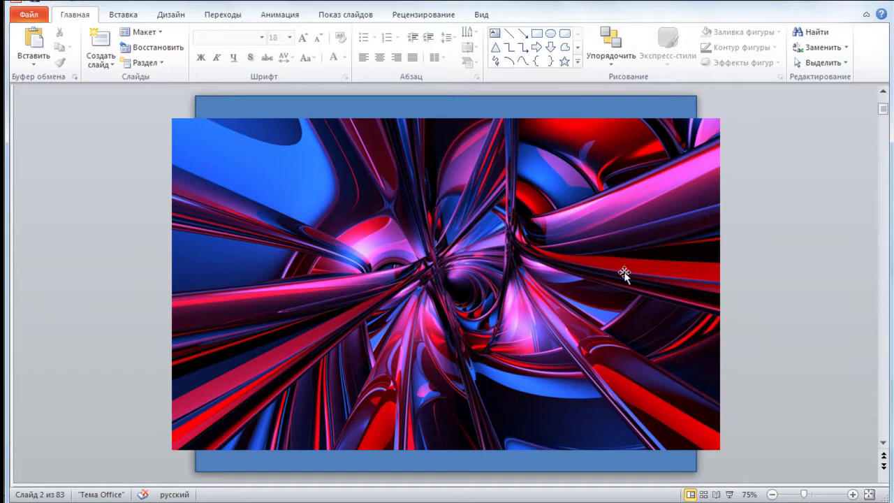
Crop the second wallpaper copy to a narrow 5.14 × 1.59 cm strip beside the shadowed piece.
click(587, 253)
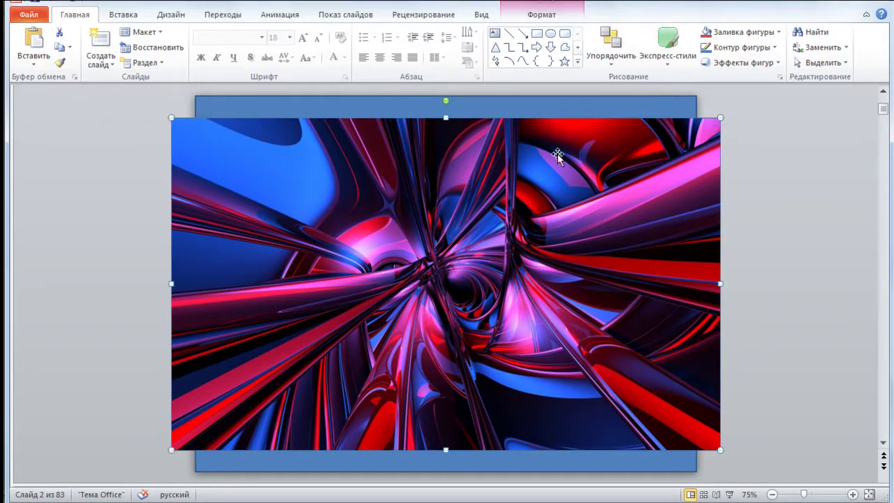
click(537, 19)
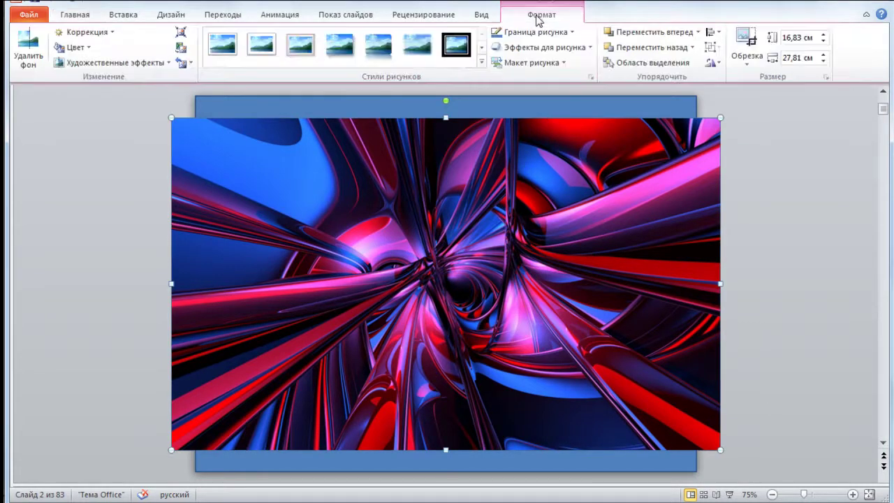
click(744, 39)
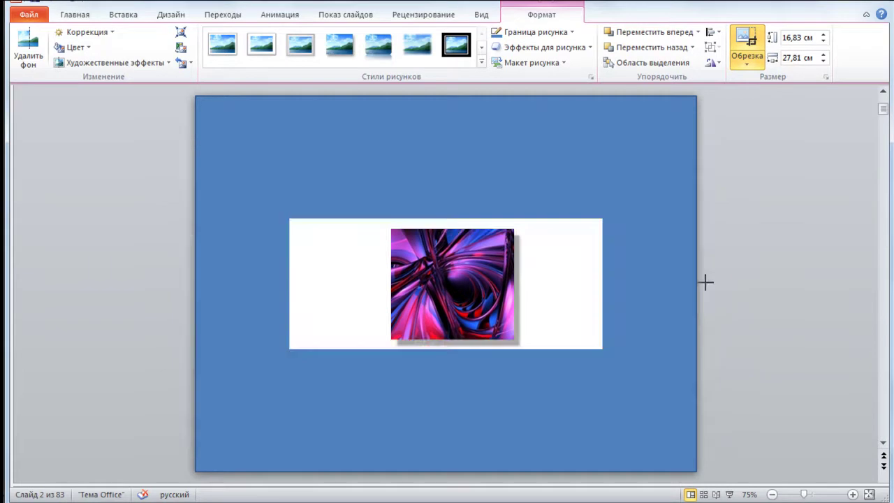
mouse_move(719, 283)
mouse_down()
mouse_move(375, 262)
mouse_move(381, 260)
mouse_up()
mouse_move(171, 283)
mouse_down()
mouse_move(313, 264)
mouse_move(347, 273)
mouse_up()
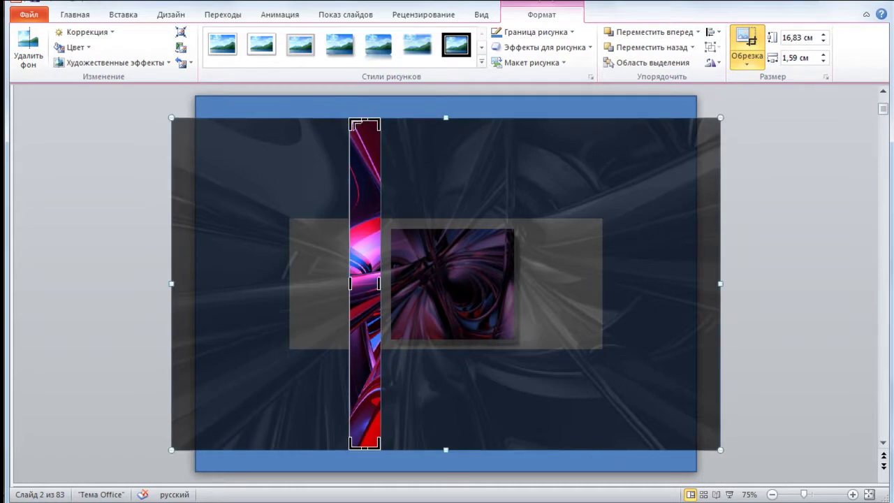
drag(351, 120, 351, 227)
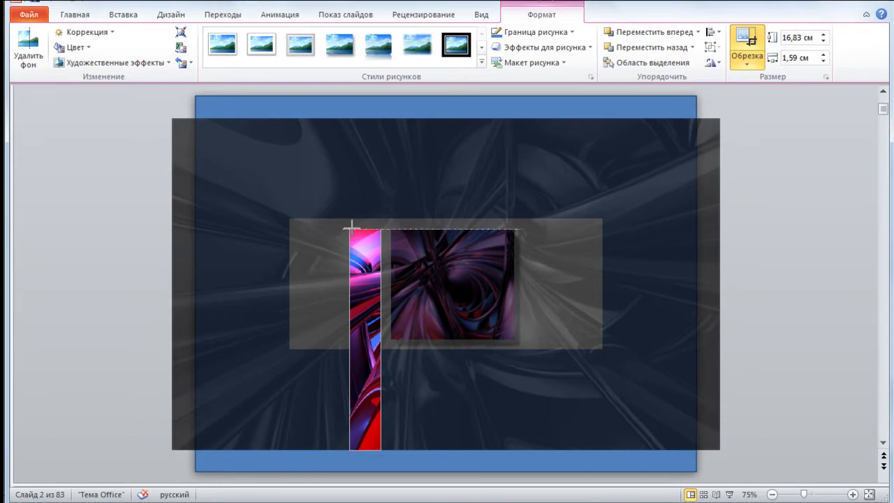
drag(351, 229, 351, 238)
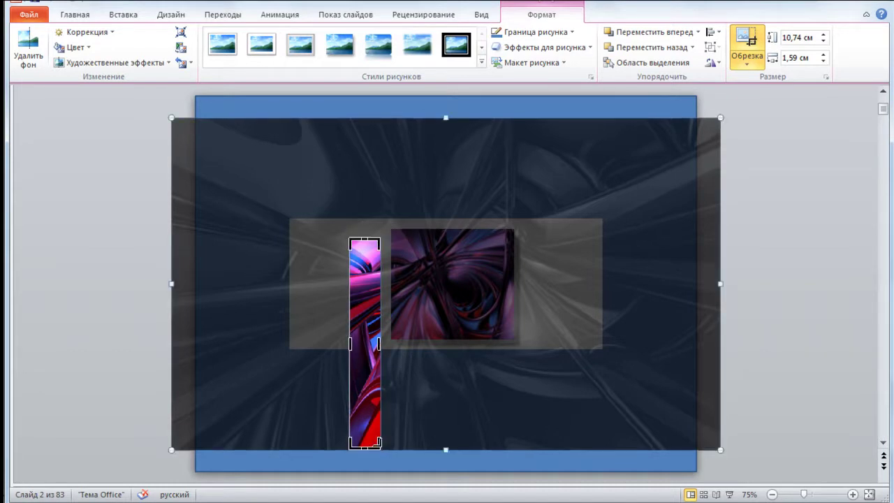
drag(378, 444, 383, 339)
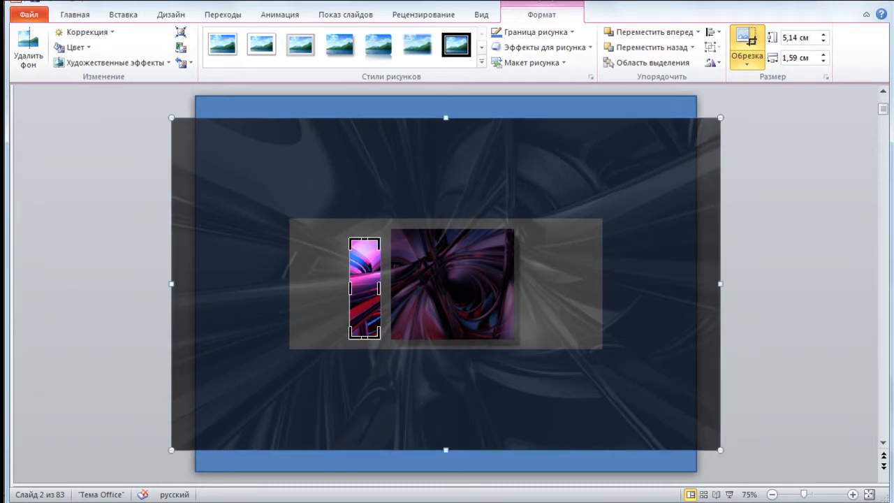
click(744, 46)
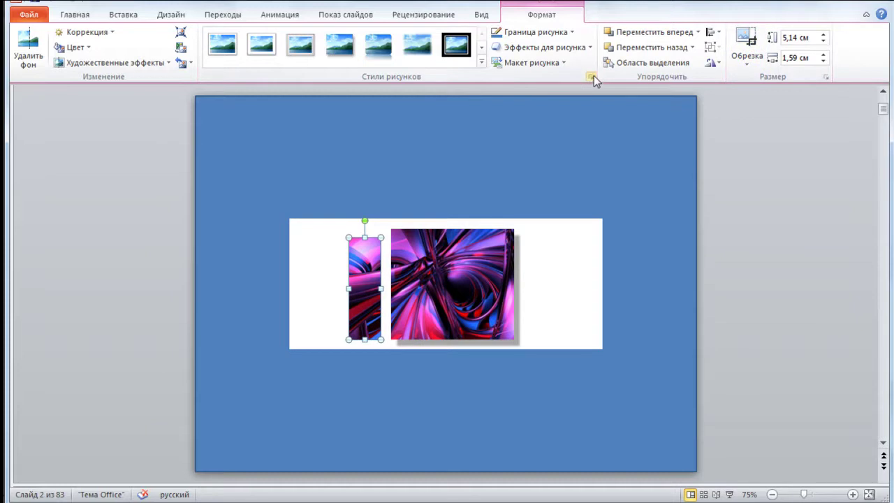
Choose a grey shadow colour for the narrow strip in Format Picture.
click(590, 76)
click(70, 171)
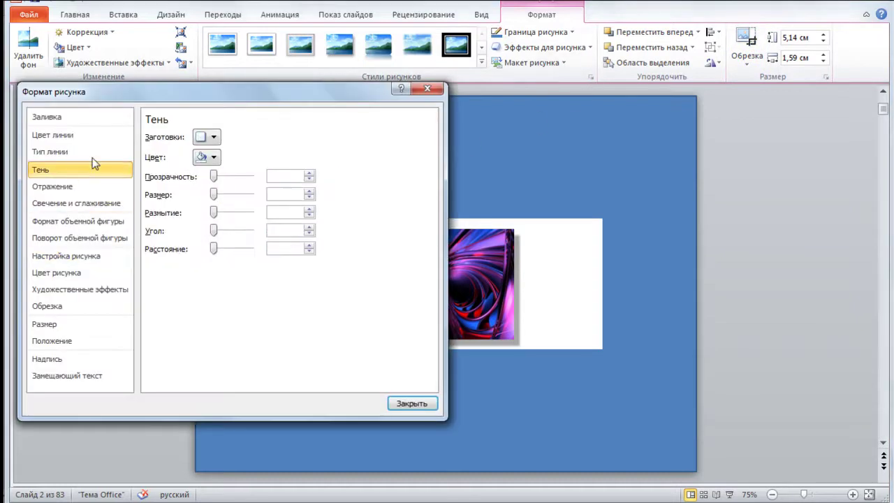
click(213, 158)
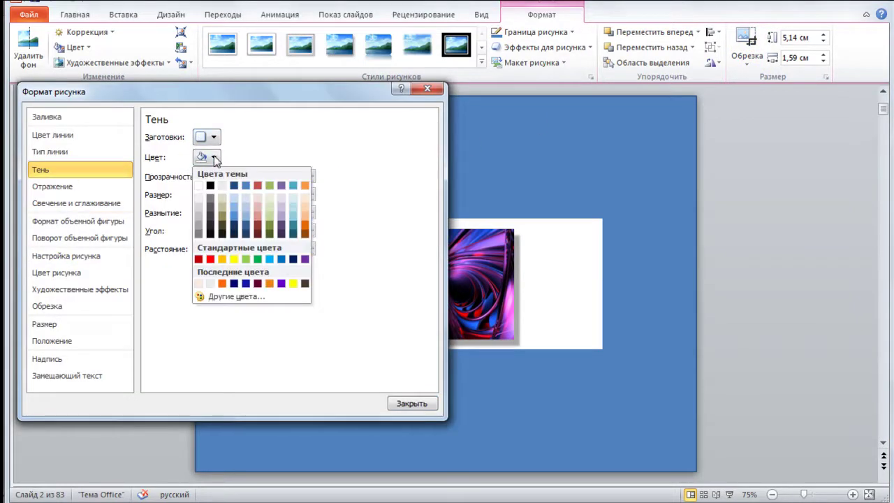
click(199, 229)
Set the strip's shadow angle to 50° and distance to 12 pt, then review the banner.
drag(309, 236, 312, 240)
click(309, 228)
click(309, 227)
click(309, 228)
click(307, 245)
click(307, 245)
click(308, 246)
click(307, 245)
click(307, 245)
click(307, 245)
click(308, 245)
click(308, 245)
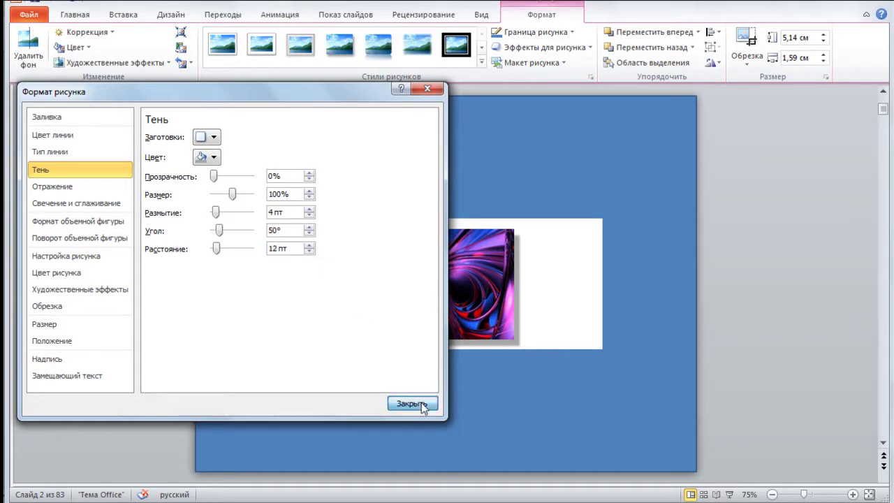
click(412, 404)
click(722, 201)
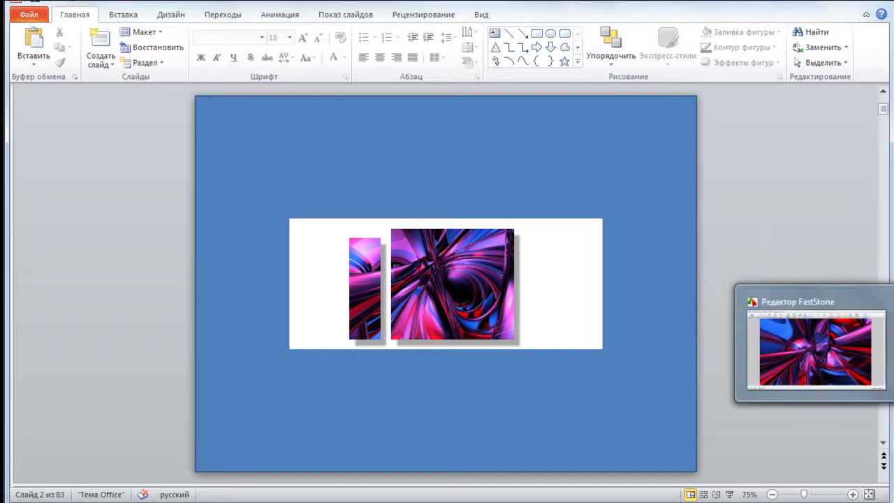
Send a third wallpaper copy from the FastStone editor and select it on slide 2.
click(814, 352)
click(713, 31)
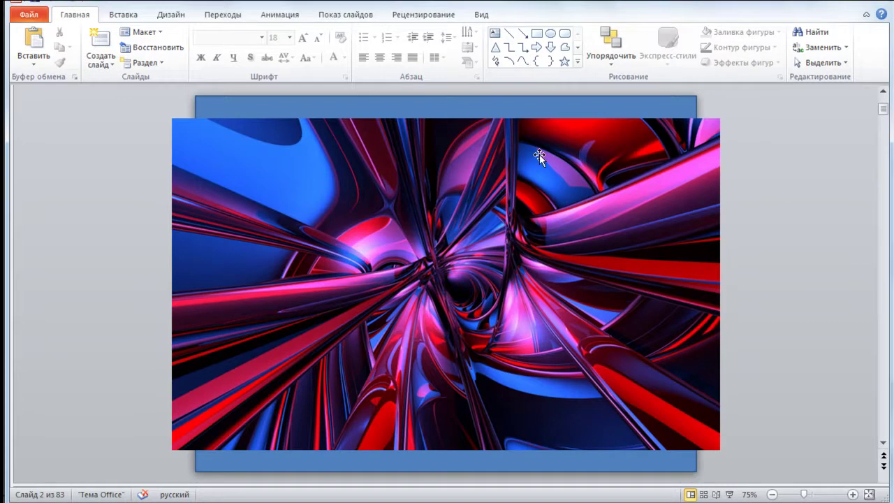
click(538, 154)
Crop the third copy to a 5.22 × 1.73 cm strip at the banner's left end.
click(542, 14)
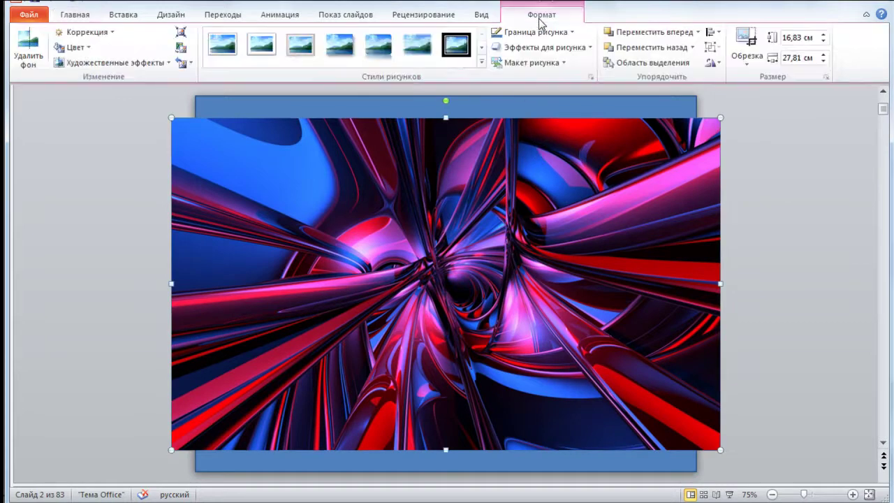
click(745, 43)
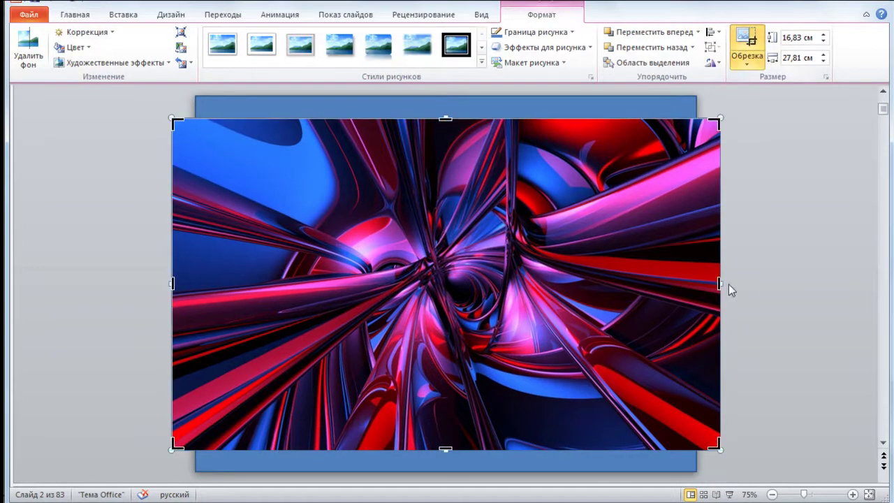
drag(719, 282, 339, 284)
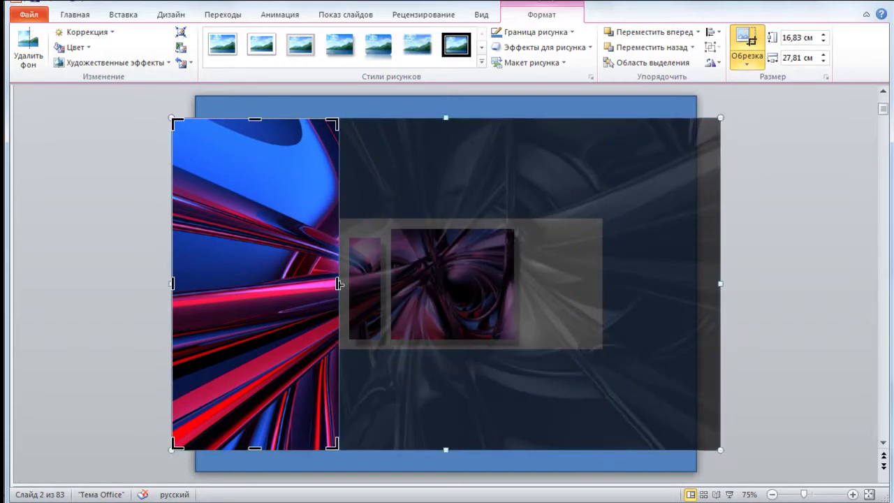
drag(174, 283, 299, 269)
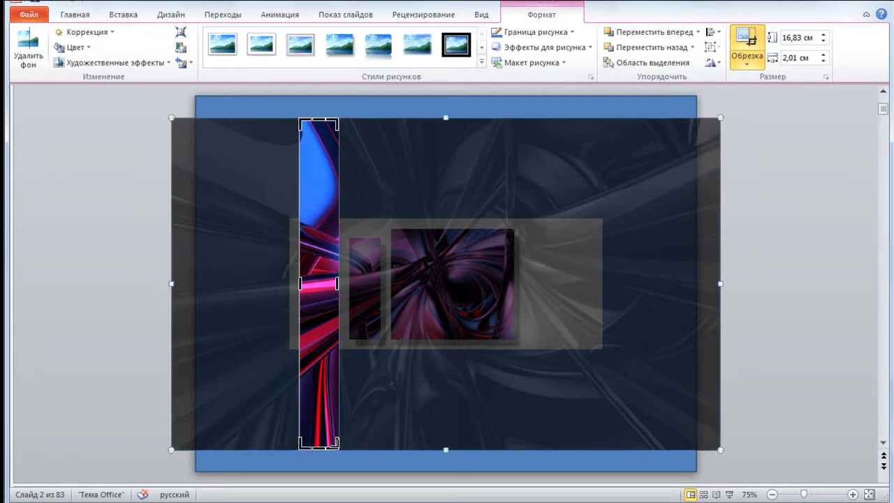
drag(337, 444, 340, 333)
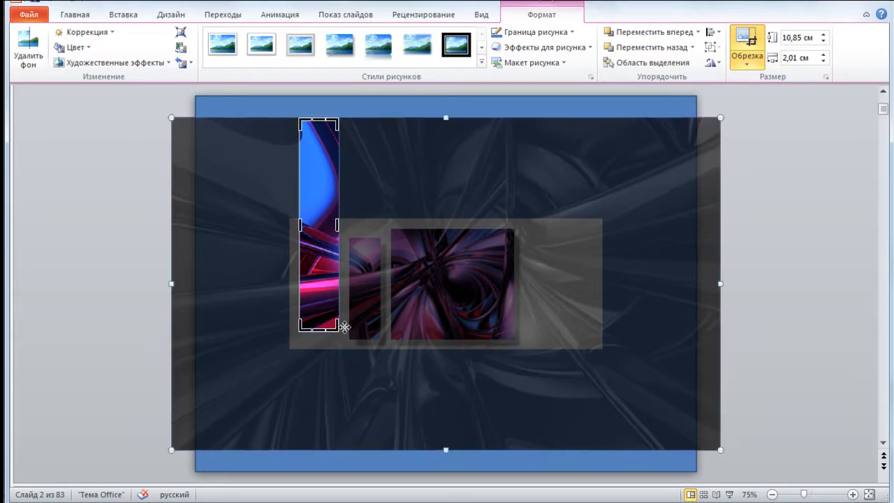
drag(301, 123, 303, 229)
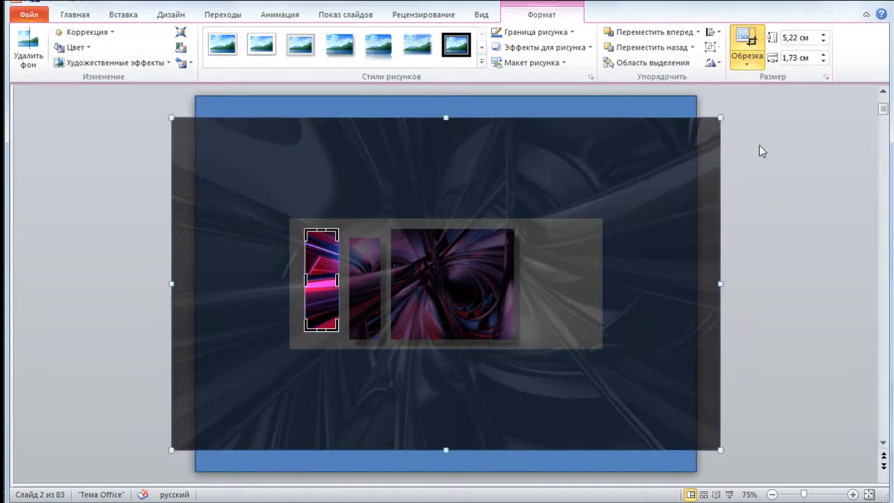
click(746, 38)
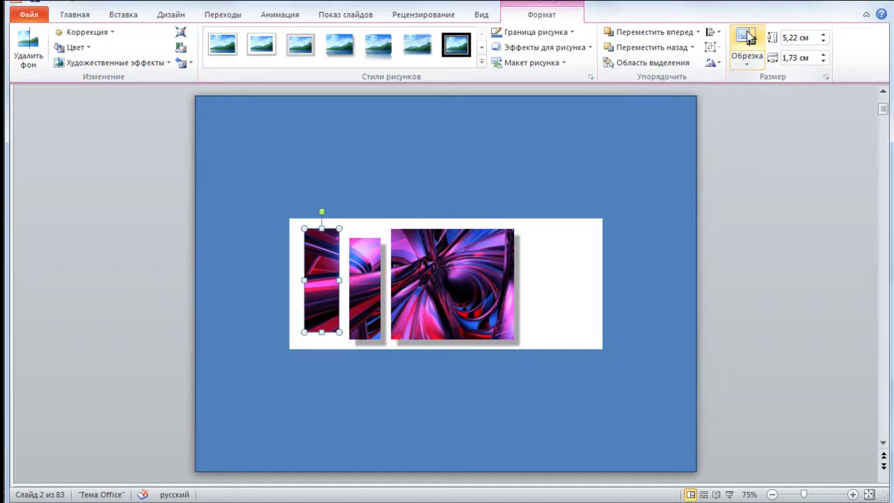
Give the strip the matching coloured drop shadow at 50° angle and 12 pt distance, then insert another abstract image copy.
click(590, 76)
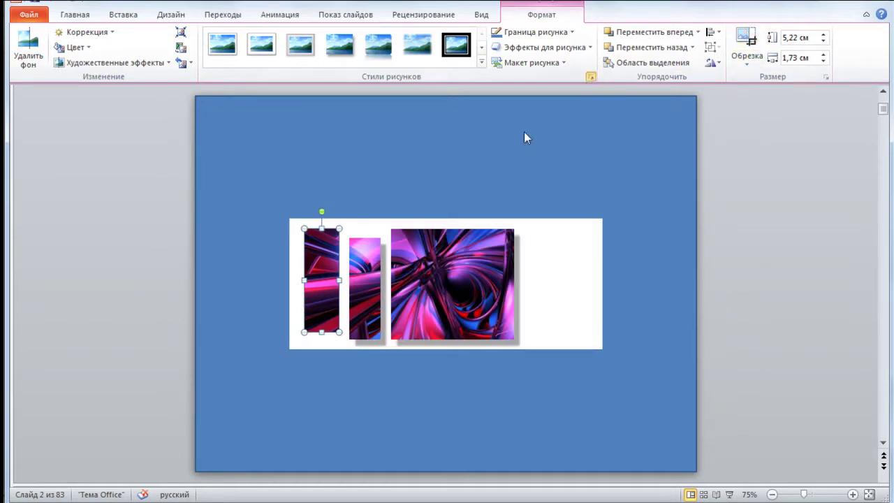
click(70, 169)
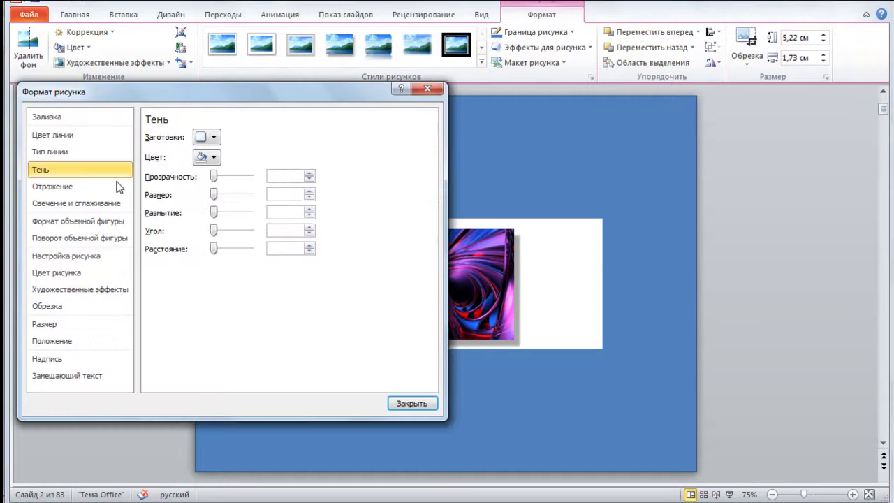
click(214, 158)
click(201, 229)
click(308, 234)
click(309, 235)
click(309, 234)
click(308, 245)
click(308, 245)
click(308, 245)
click(308, 245)
click(308, 245)
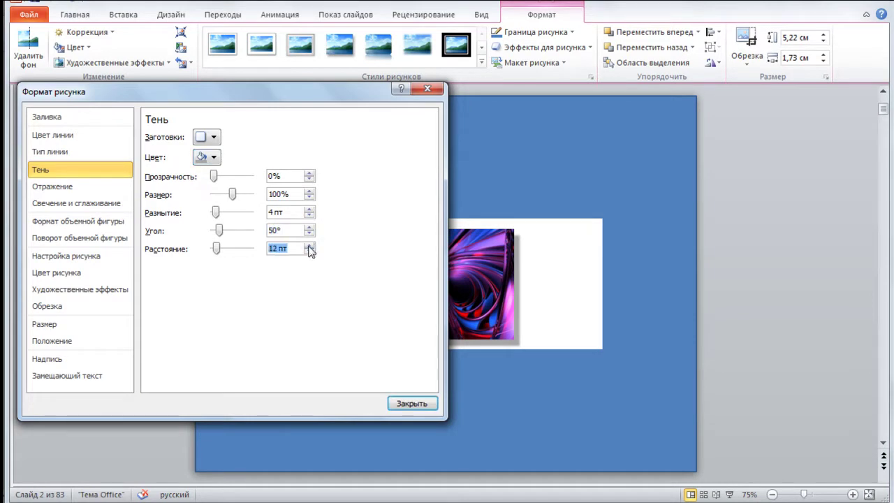
click(414, 407)
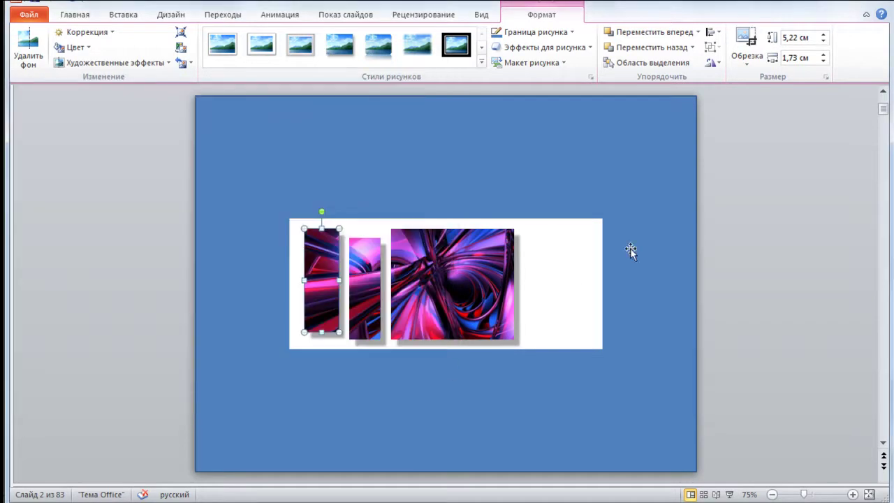
click(732, 249)
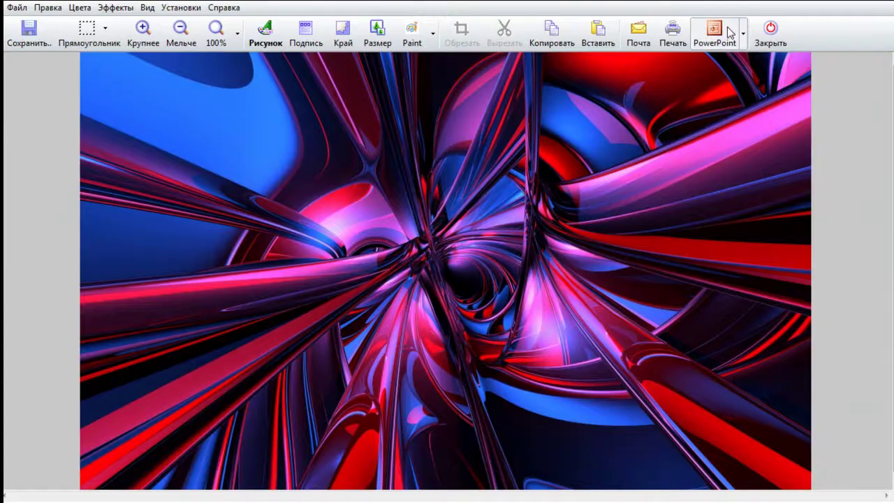
click(721, 30)
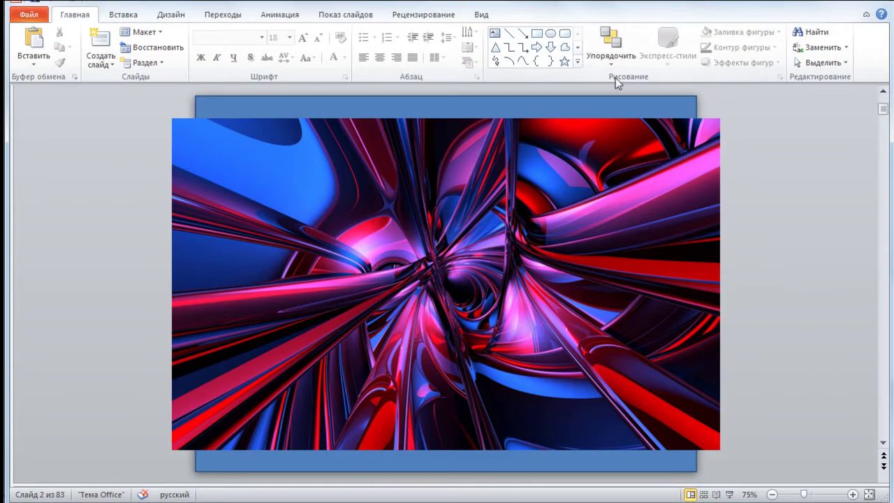
Crop the new picture copy down to a 5.14 × 3.03 cm strip at the banner's right end.
click(543, 131)
click(535, 19)
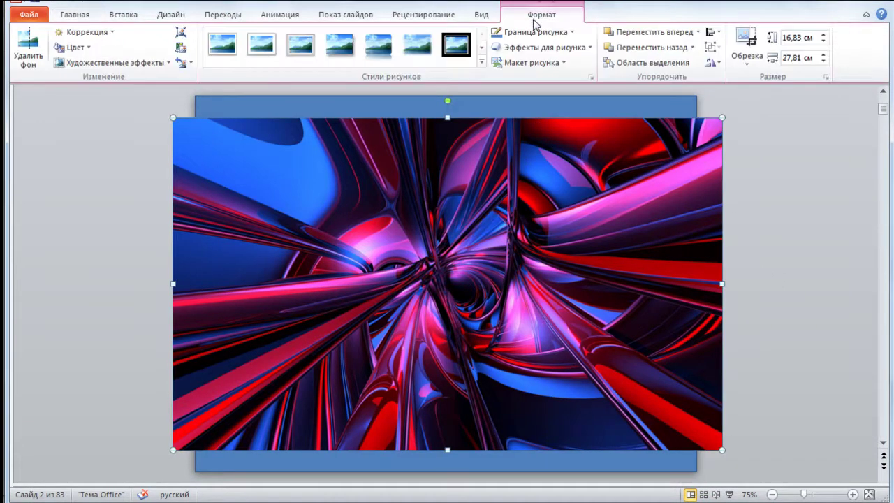
click(745, 44)
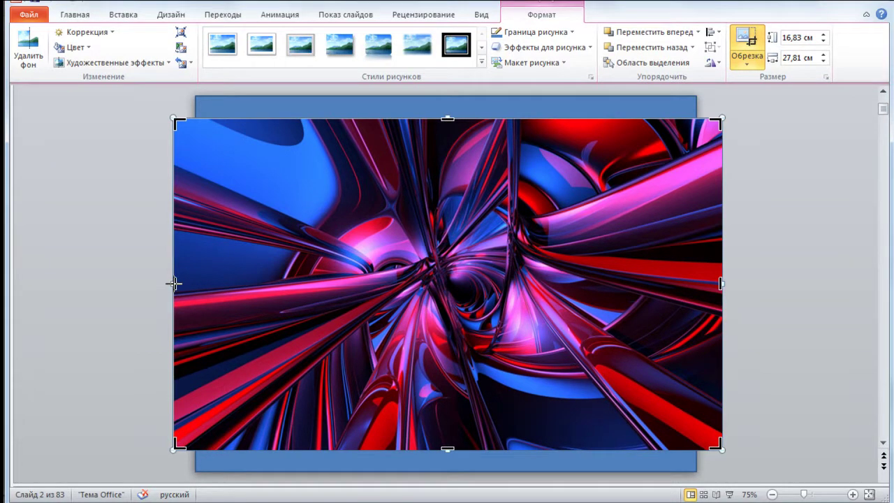
mouse_move(174, 283)
mouse_down()
mouse_move(273, 293)
mouse_move(565, 259)
mouse_move(524, 263)
mouse_up()
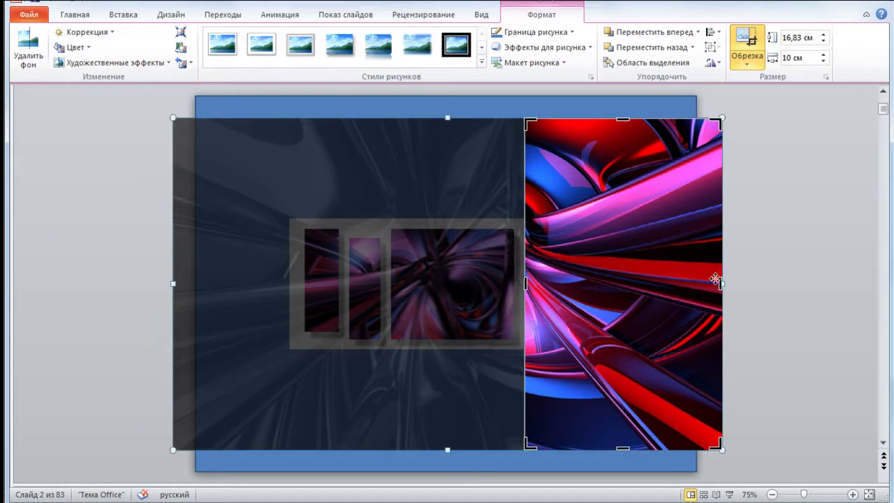
mouse_move(719, 283)
mouse_down()
mouse_move(580, 282)
mouse_move(591, 280)
mouse_up()
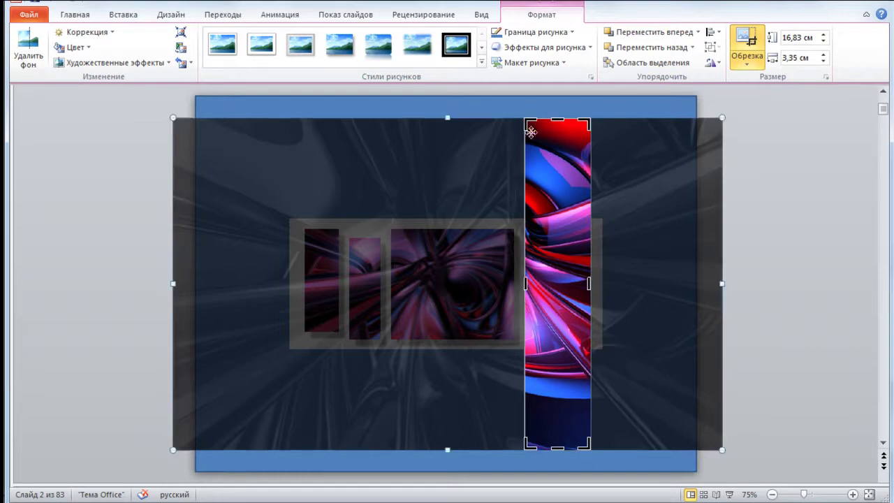
drag(526, 121, 526, 238)
click(586, 441)
drag(586, 441, 585, 340)
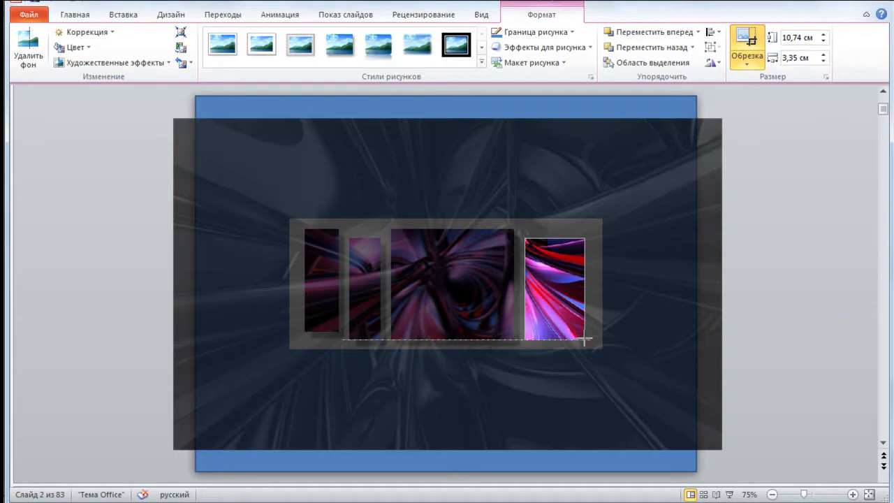
click(746, 49)
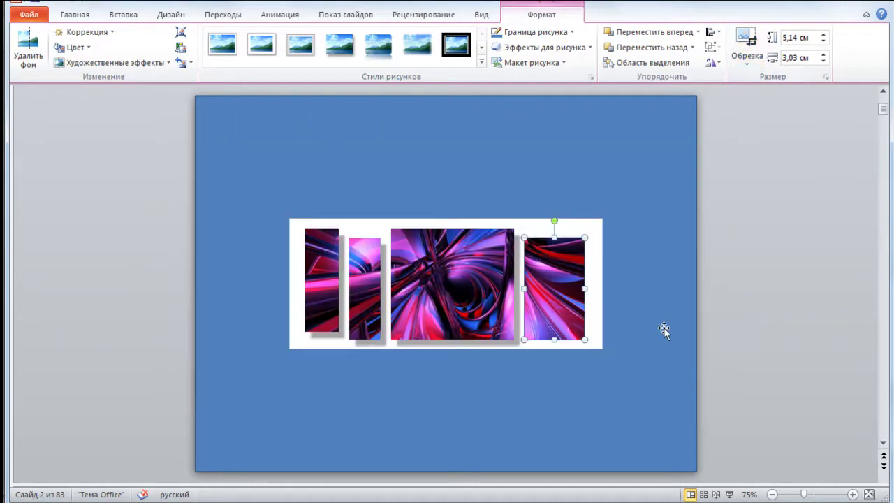
Give the fourth strip the same grey drop shadow at 50° angle and 12 pt distance.
click(590, 76)
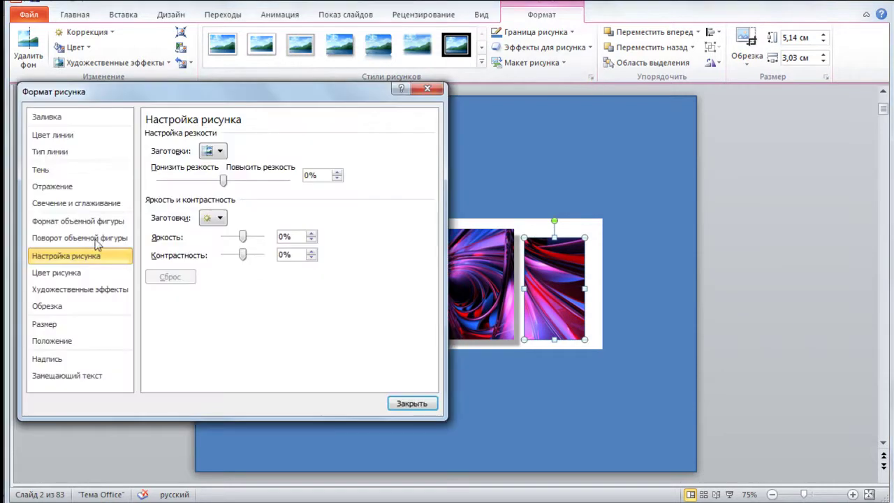
click(95, 175)
click(214, 159)
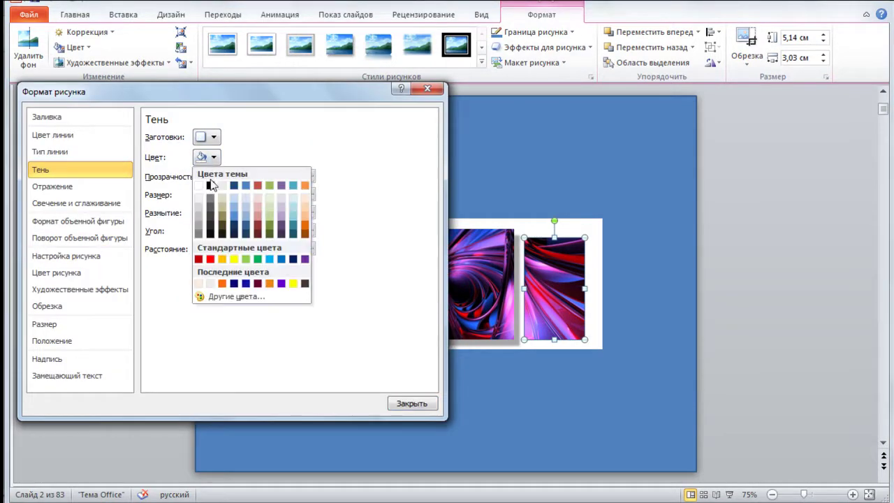
click(202, 233)
click(309, 227)
click(309, 227)
click(309, 235)
click(308, 234)
click(308, 234)
click(308, 235)
click(309, 235)
click(308, 234)
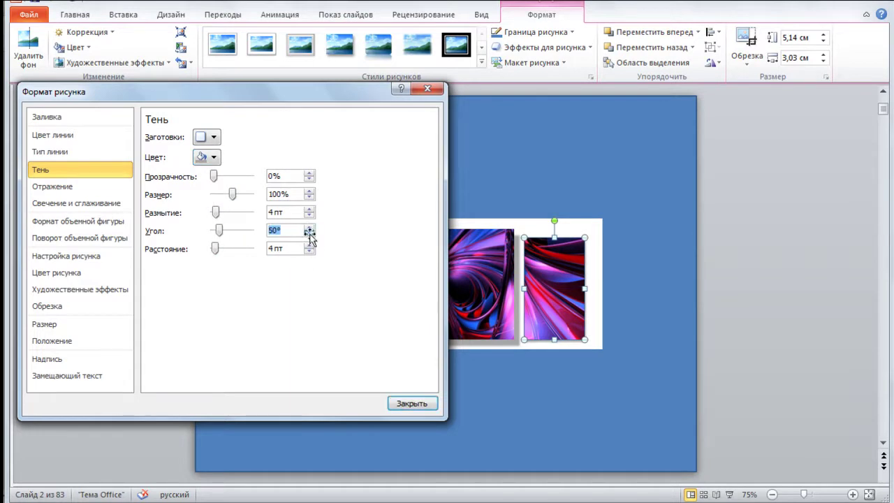
click(309, 245)
click(309, 245)
click(309, 244)
click(309, 244)
click(309, 244)
click(308, 244)
click(309, 244)
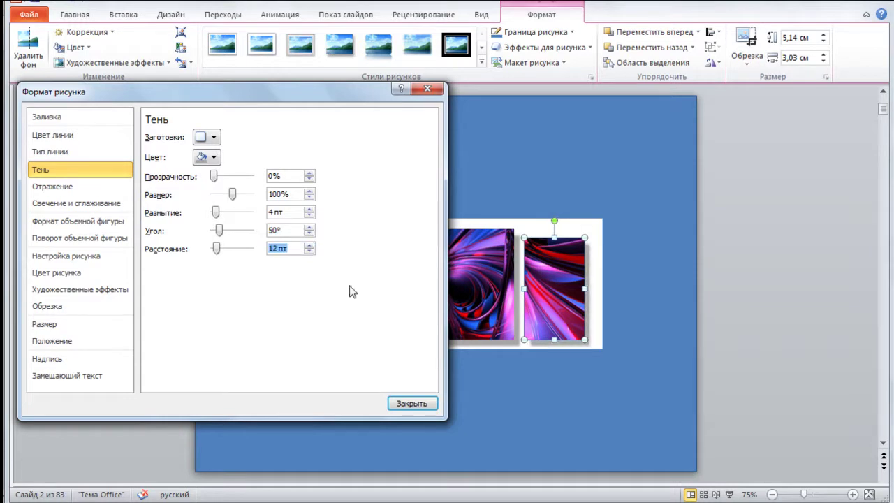
click(410, 404)
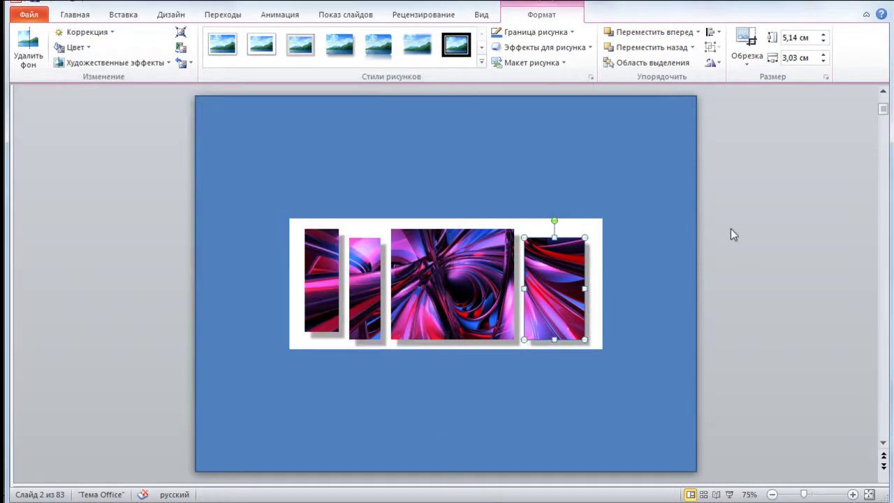
click(727, 229)
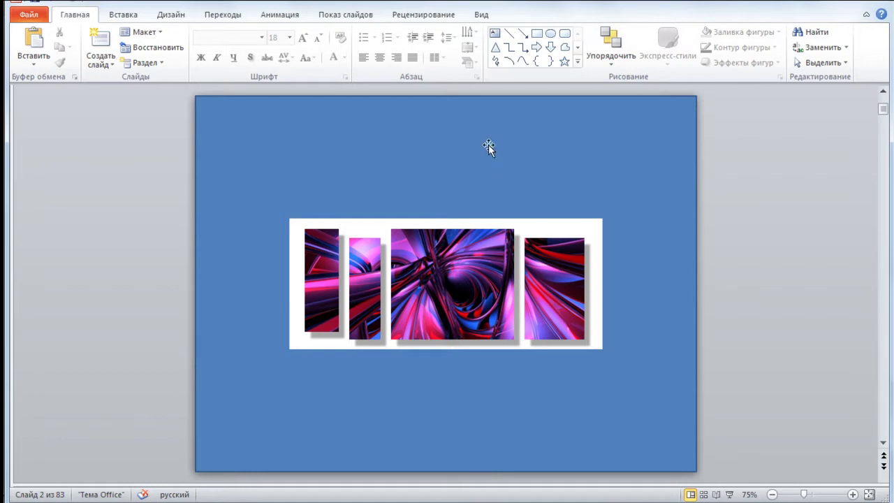
Add a text box reading 'Как нарезать изображение в PowerPoint' over the centre strip and select its text.
click(496, 38)
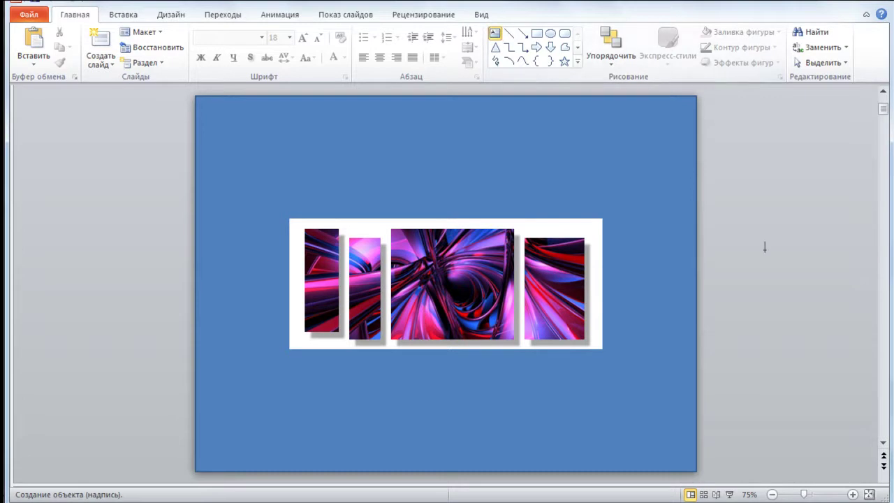
click(730, 236)
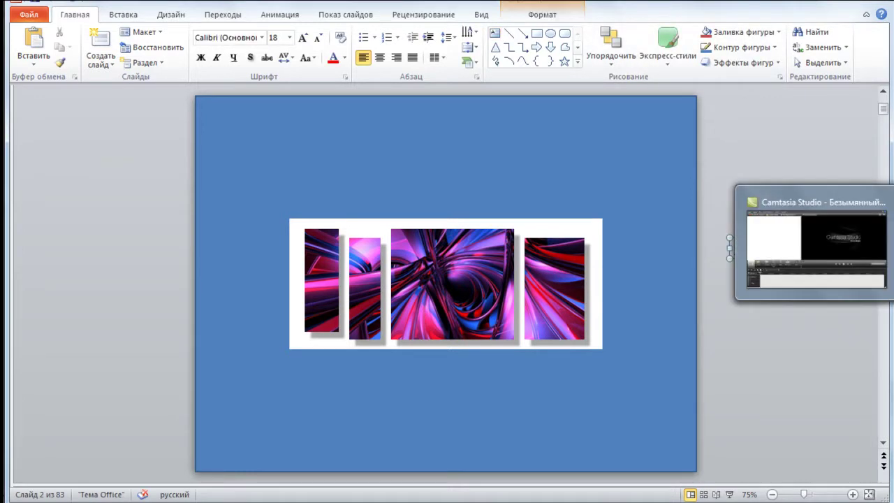
text(Как нарезать)
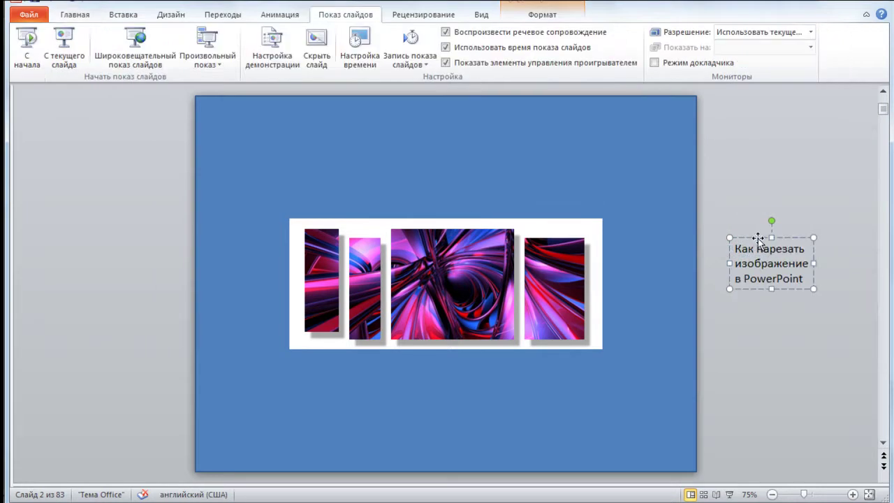
mouse_move(758, 240)
mouse_down()
mouse_move(566, 336)
mouse_move(437, 263)
mouse_up()
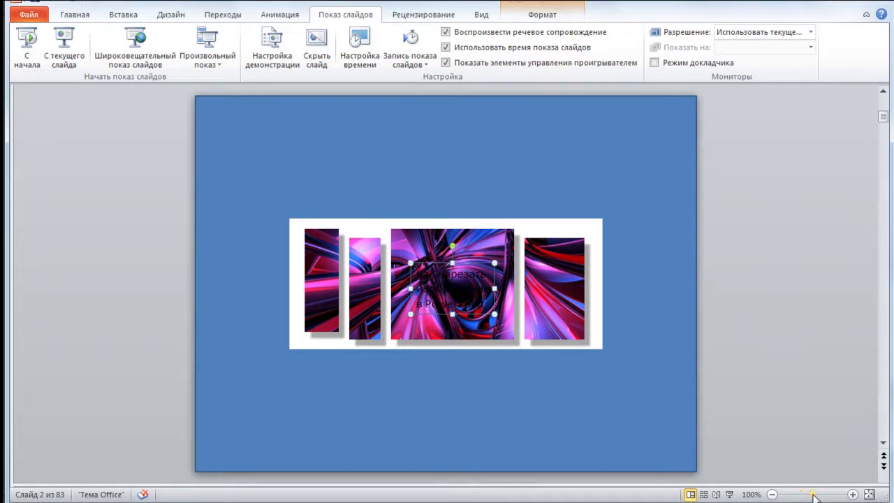
click(813, 494)
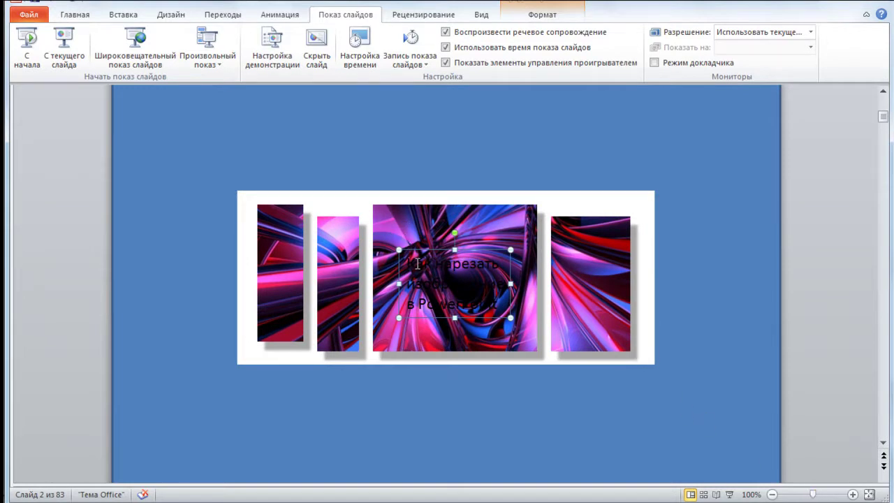
drag(406, 263, 492, 302)
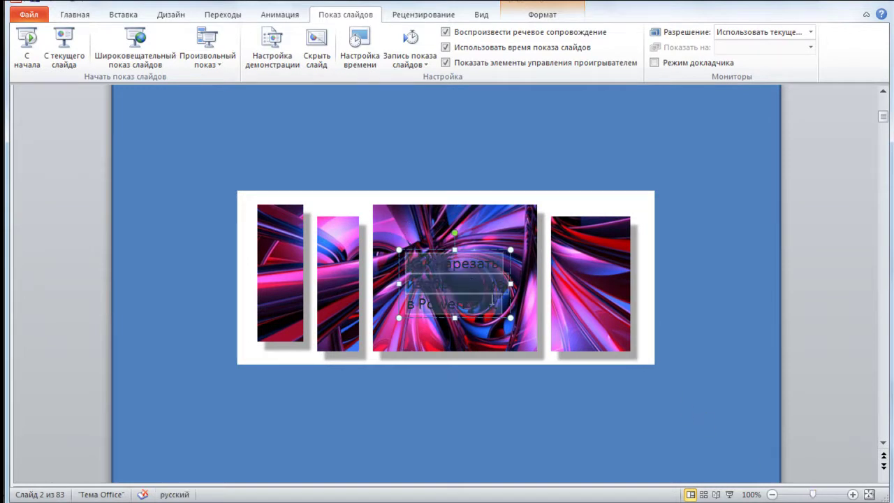
Make the title text white, bold and Century Gothic.
click(80, 16)
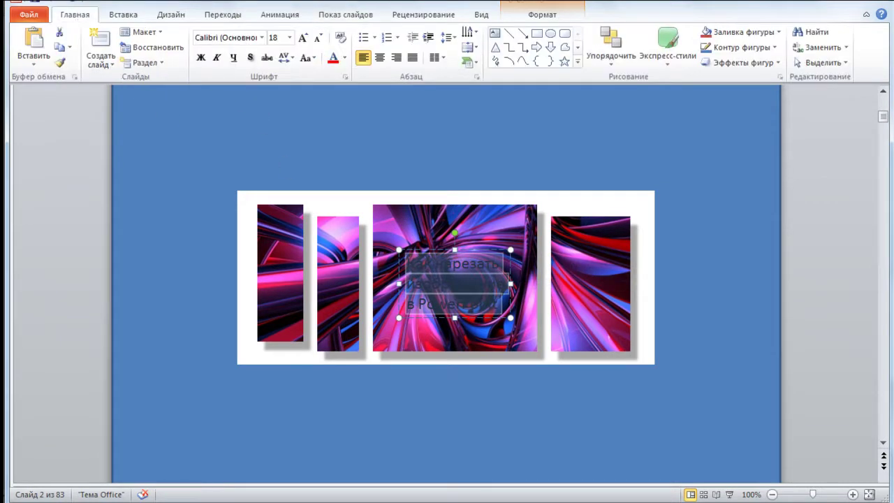
click(344, 63)
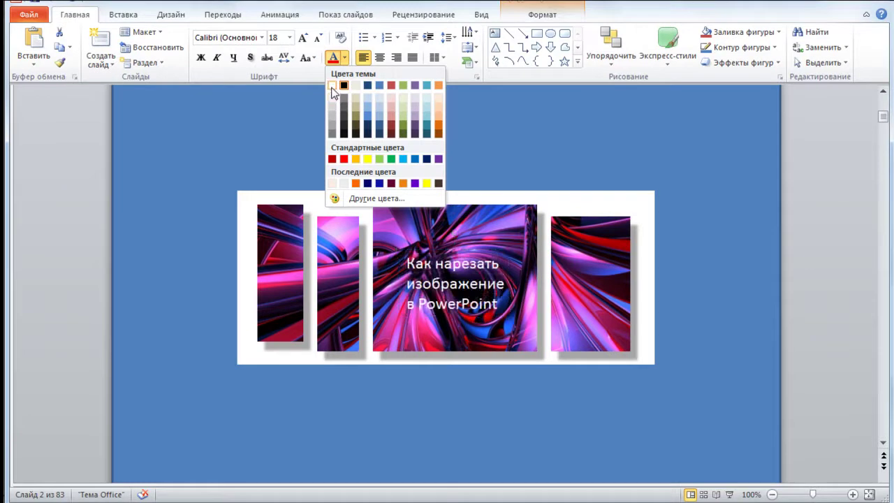
click(334, 87)
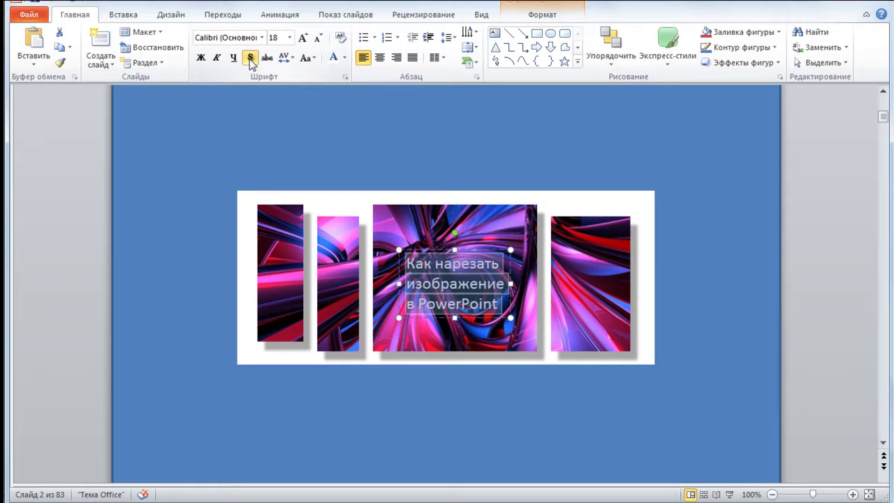
click(201, 59)
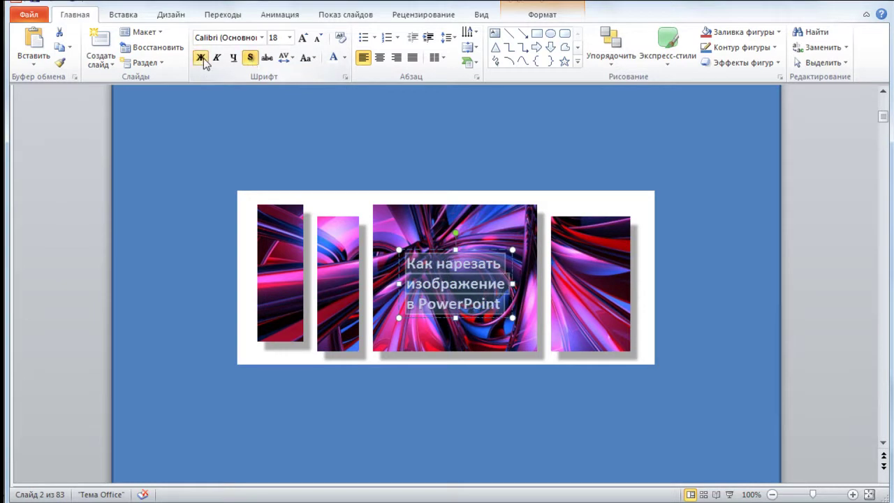
click(262, 39)
scroll(259, 189, down, 5)
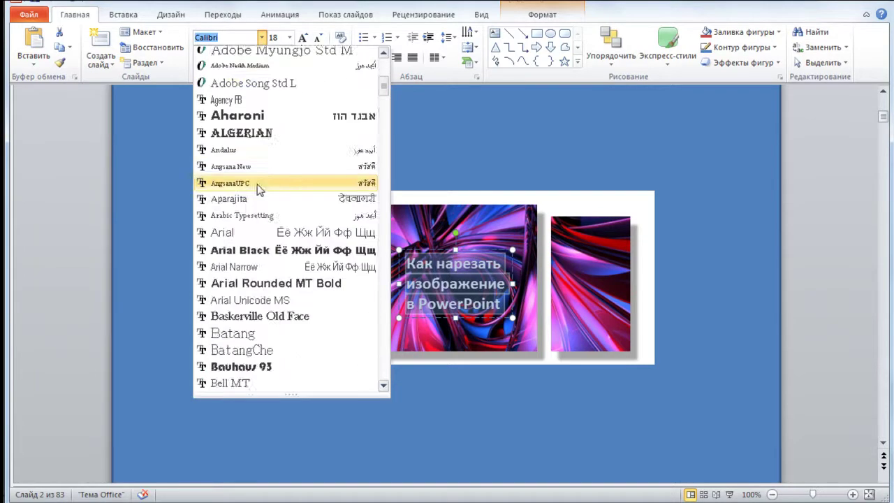
scroll(259, 189, down, 5)
scroll(259, 190, down, 1)
scroll(257, 190, down, 4)
scroll(244, 206, down, 2)
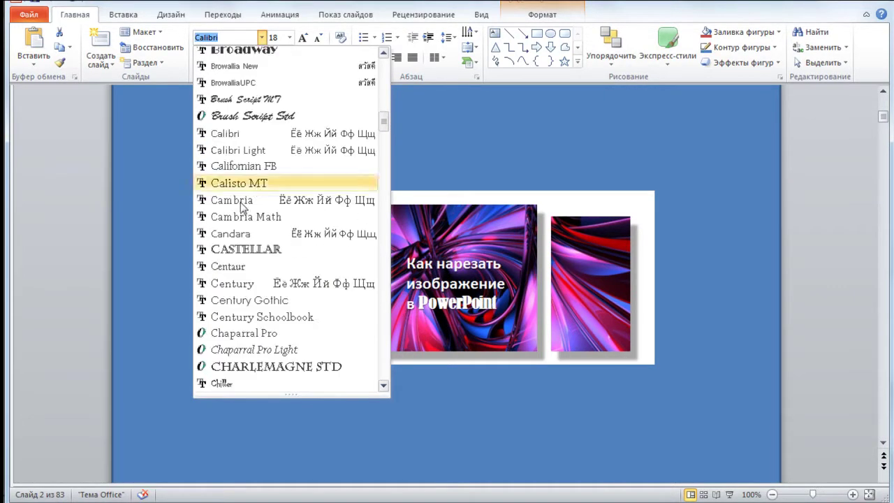
click(249, 301)
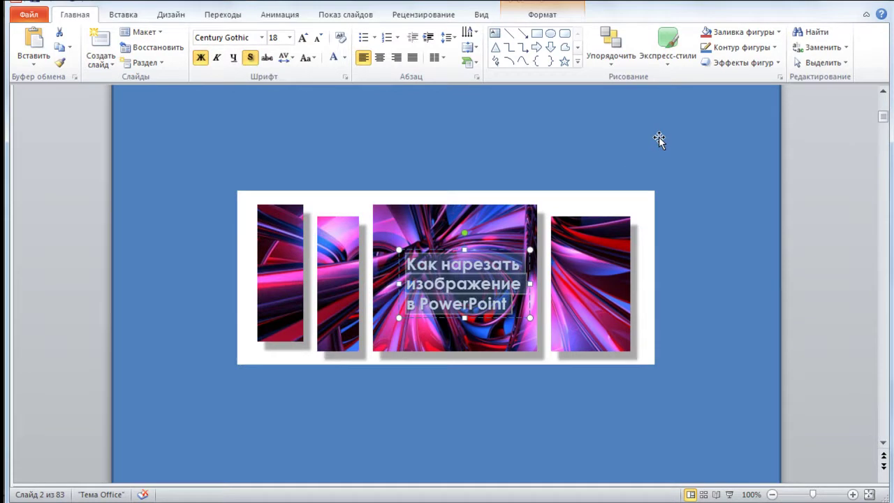
Select the whole title box and set its font size to 28.
click(473, 249)
drag(473, 248, 456, 247)
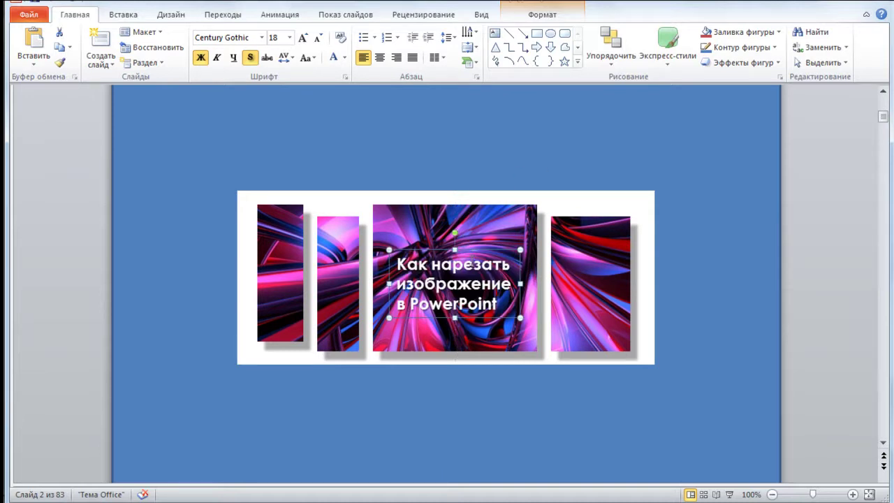
click(289, 38)
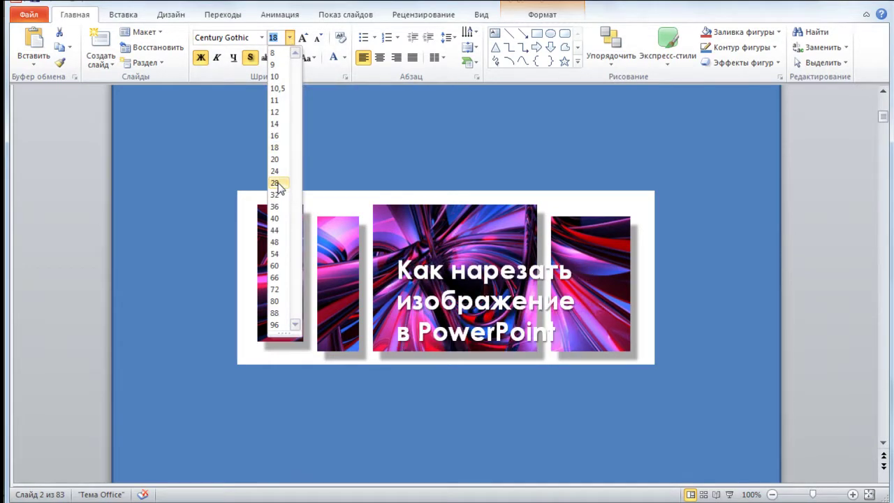
click(275, 183)
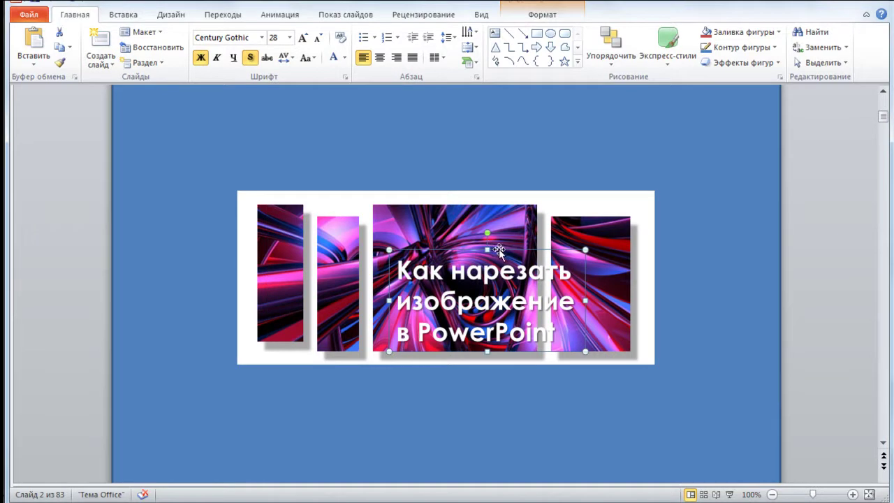
Move the 28 pt title box higher and slightly left over the centre strip.
drag(499, 250, 484, 210)
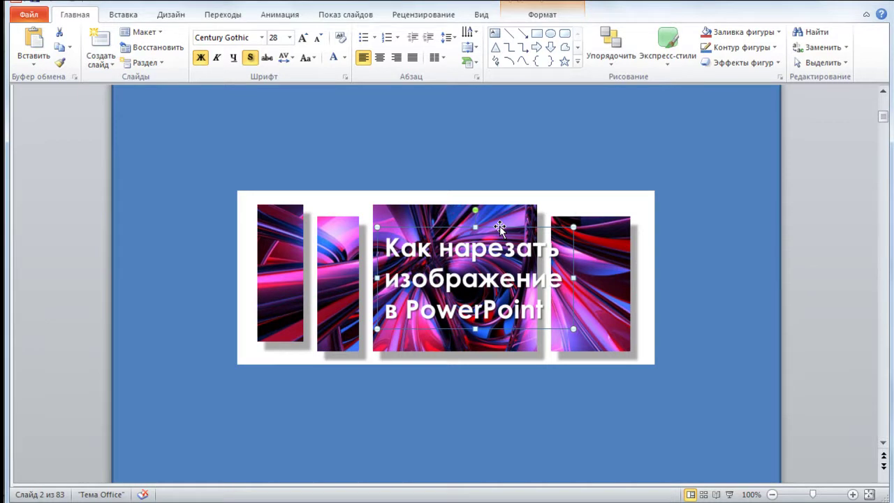
Copy the title box, paste it as a picture and place that picture above the banner.
right_click(500, 227)
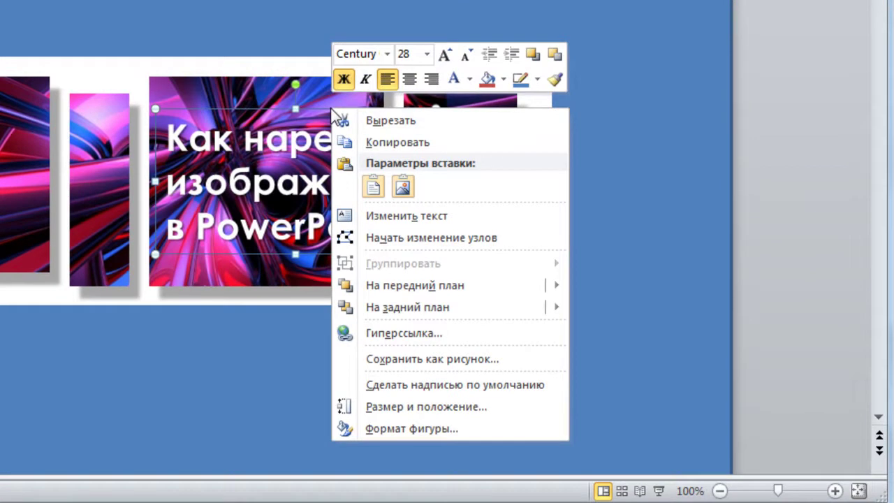
click(391, 143)
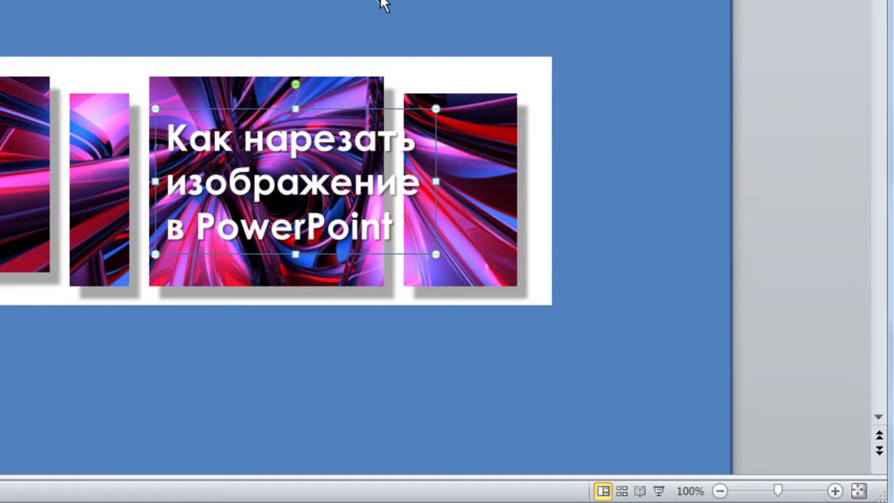
right_click(412, 91)
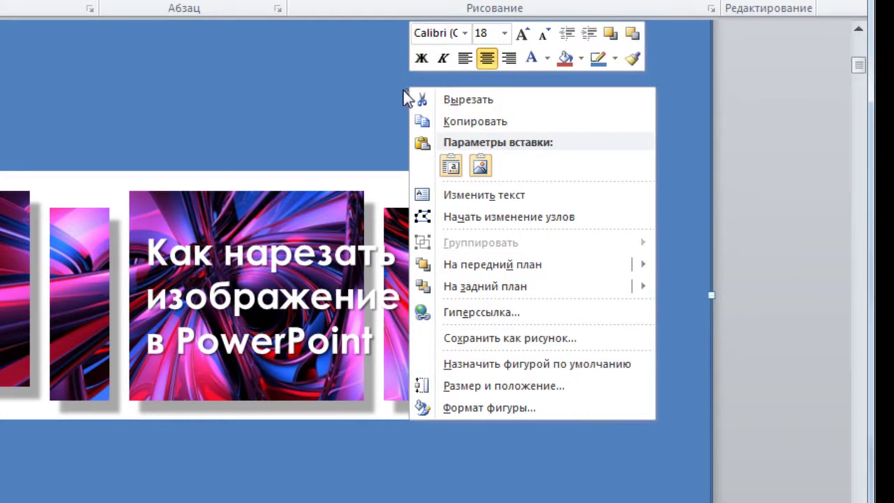
click(450, 168)
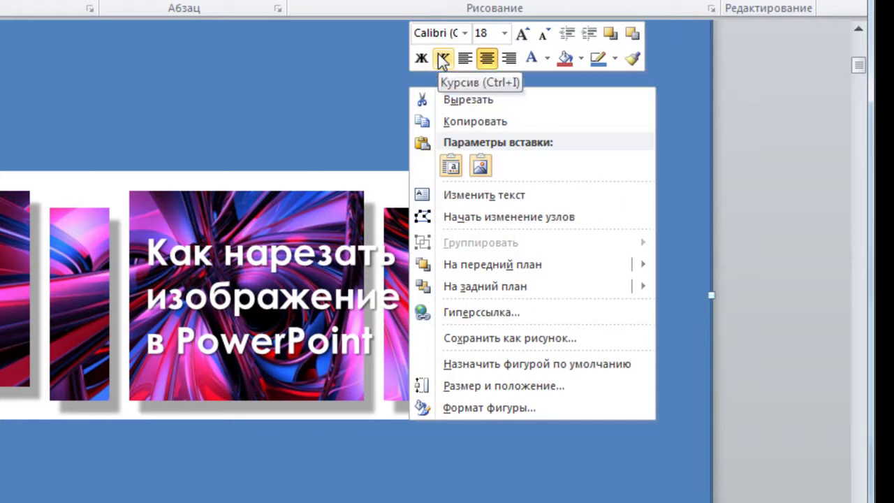
click(480, 163)
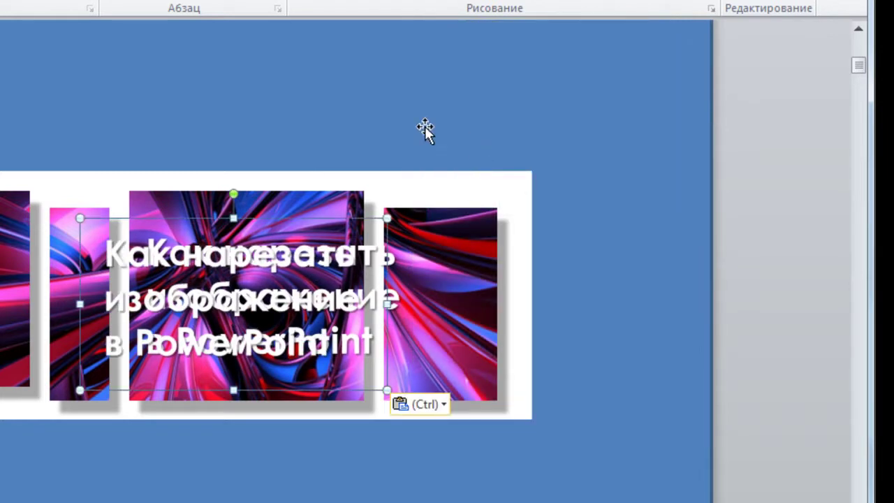
mouse_move(319, 220)
mouse_down()
mouse_move(340, 126)
mouse_move(408, 60)
mouse_up()
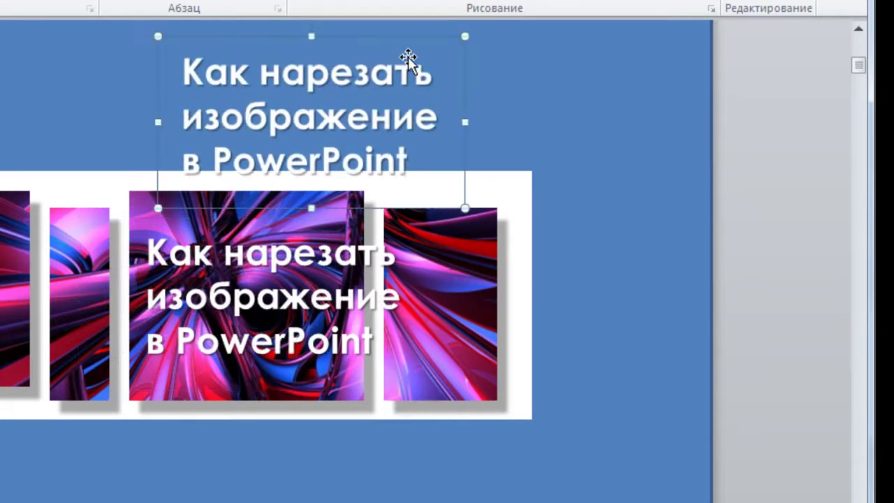
Move the title text box to the right of the banner and widen it.
click(352, 295)
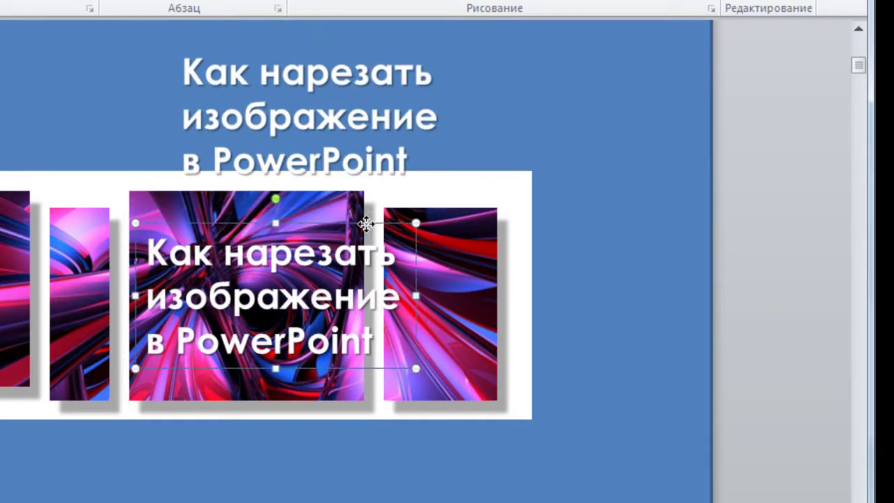
drag(366, 223, 703, 301)
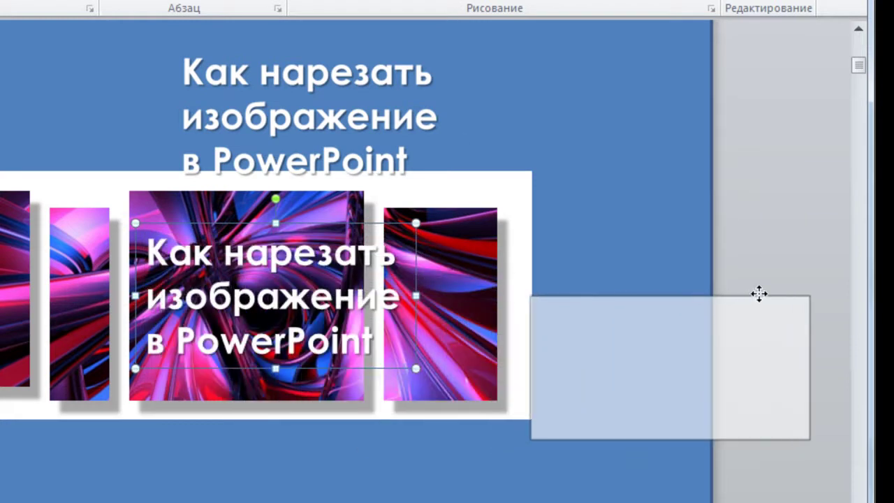
drag(703, 302, 776, 293)
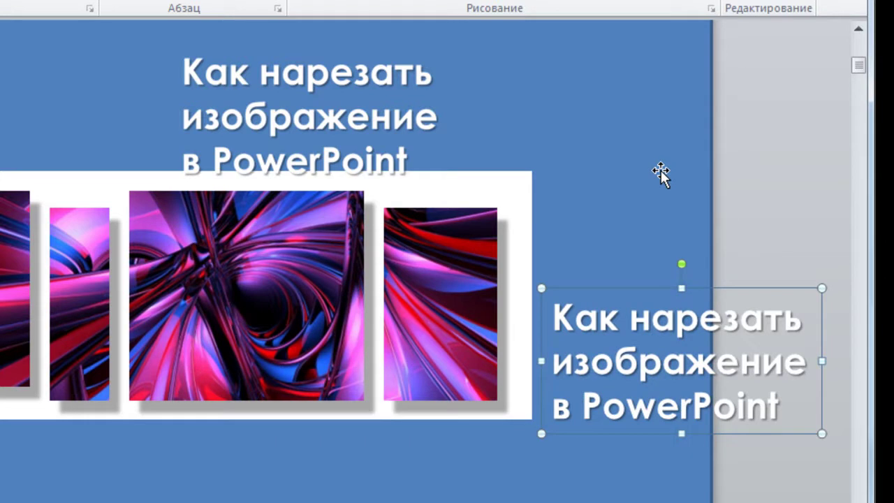
click(598, 320)
mouse_move(822, 288)
mouse_down()
mouse_move(836, 257)
mouse_move(783, 305)
mouse_up()
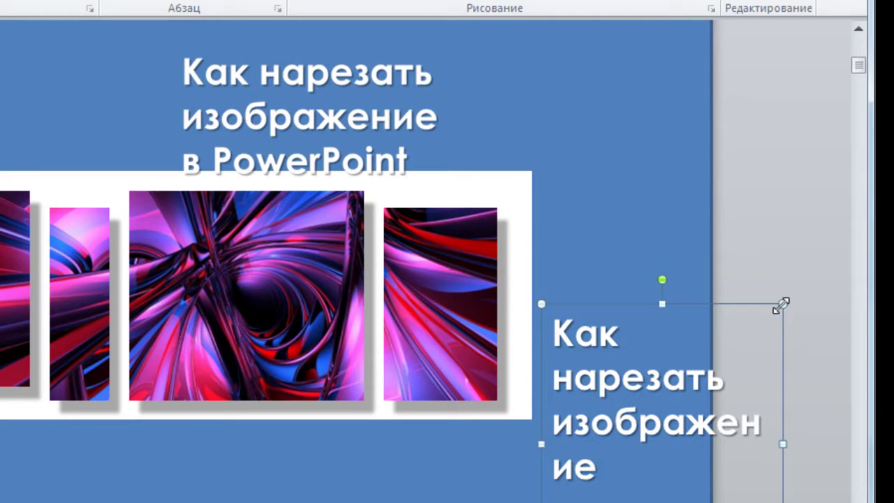
drag(781, 306, 827, 256)
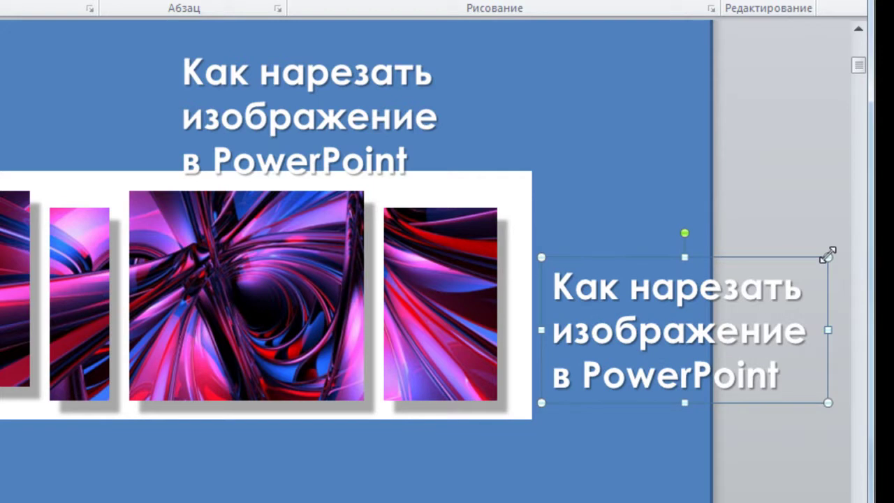
click(397, 133)
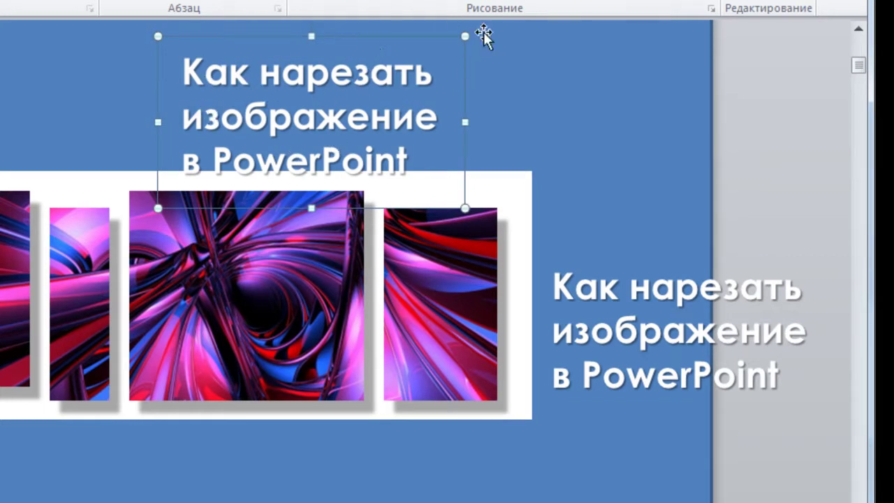
Move the title picture down onto the centre image strip.
drag(467, 122, 465, 122)
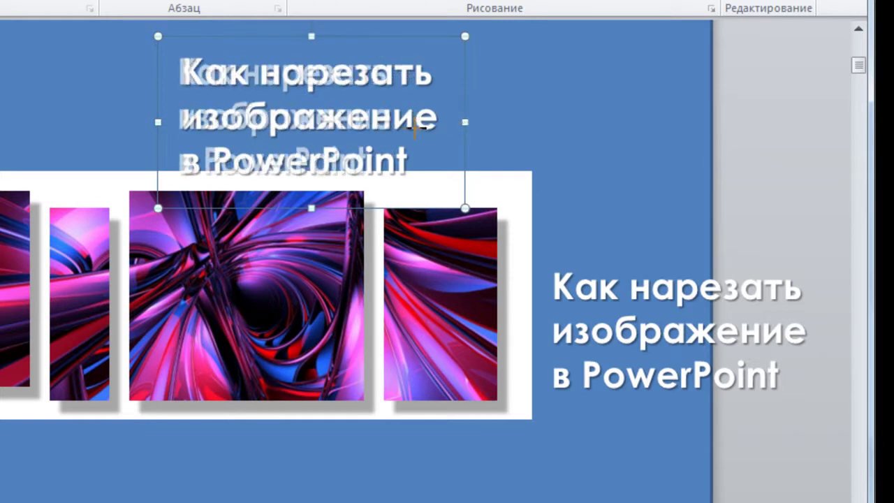
drag(403, 128, 404, 129)
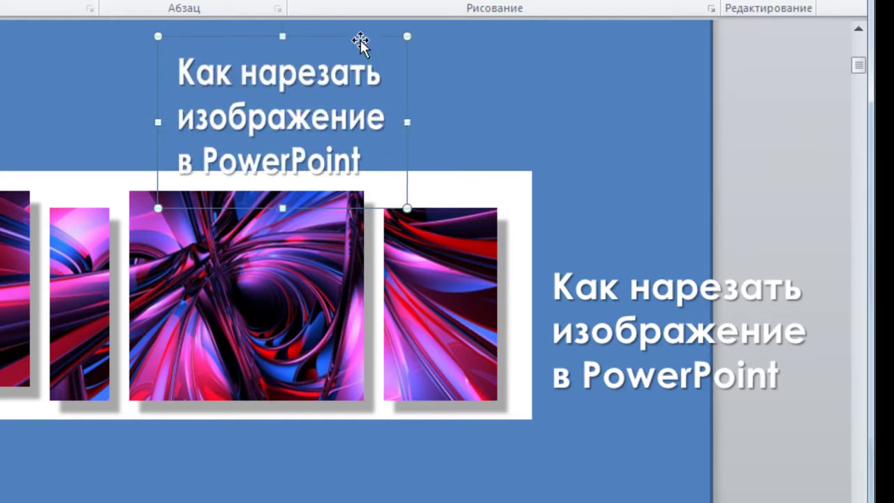
drag(358, 36, 326, 209)
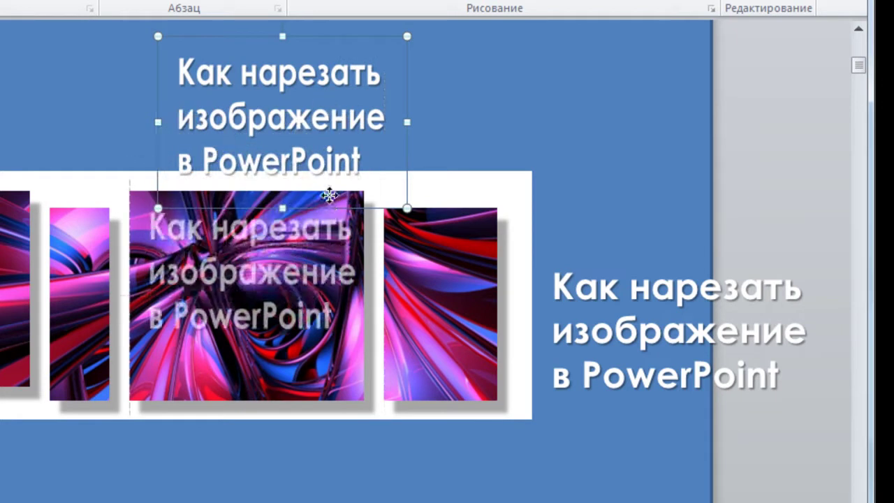
drag(326, 209, 324, 216)
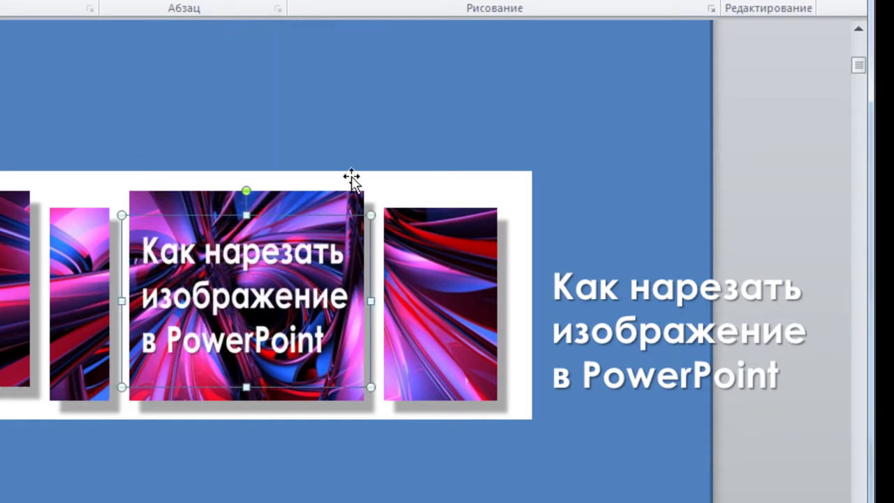
Adjust the title picture's side, top and bottom edges so it fits the centre strip.
drag(370, 301, 359, 303)
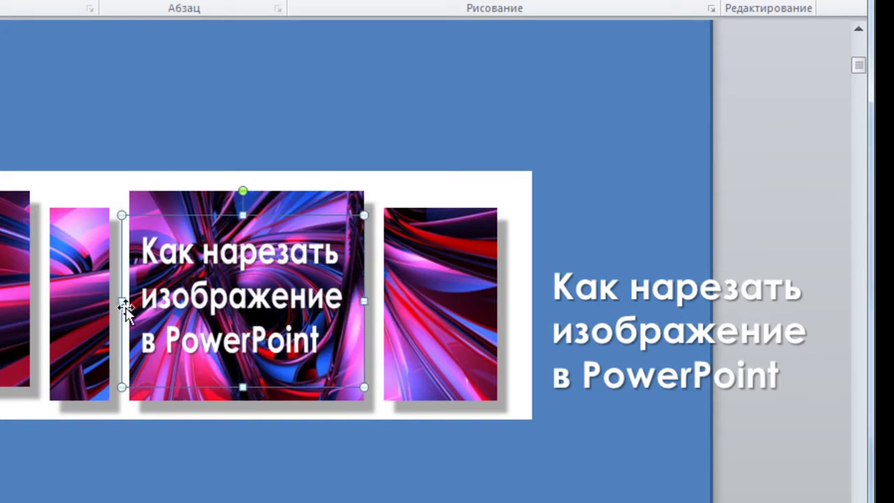
drag(122, 301, 129, 301)
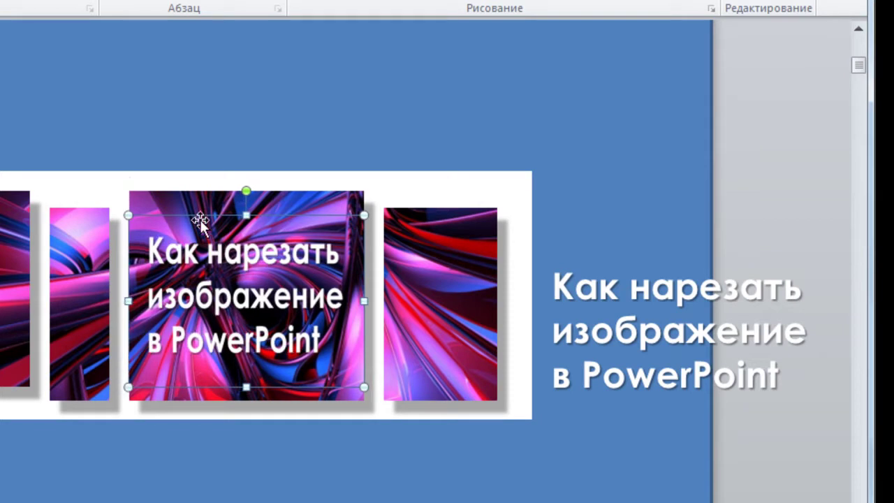
drag(246, 215, 246, 190)
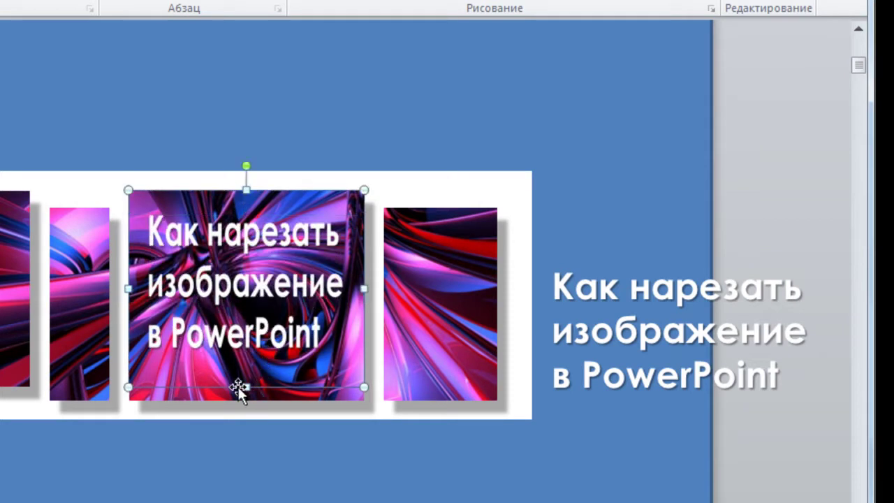
drag(245, 387, 246, 408)
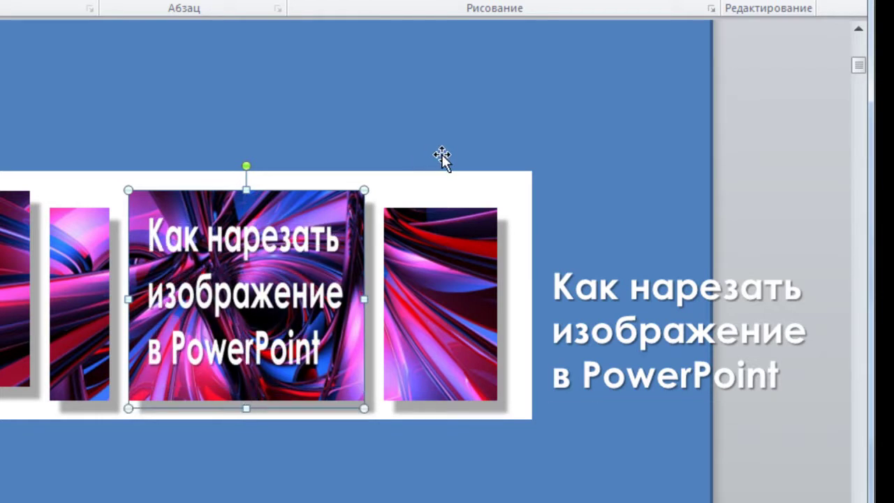
drag(363, 306, 354, 306)
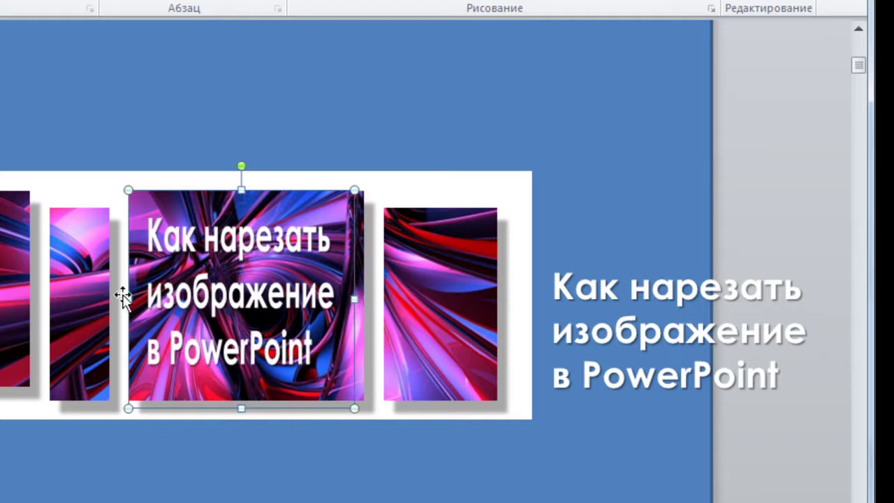
drag(128, 296, 135, 301)
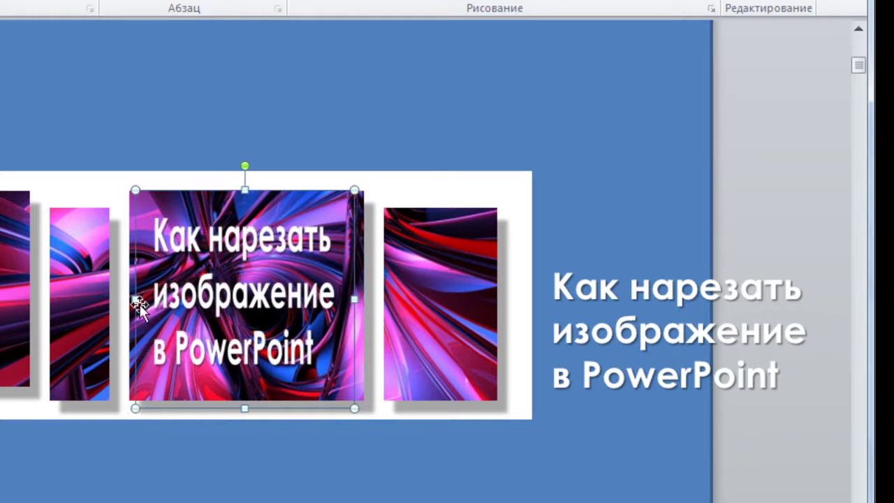
click(530, 108)
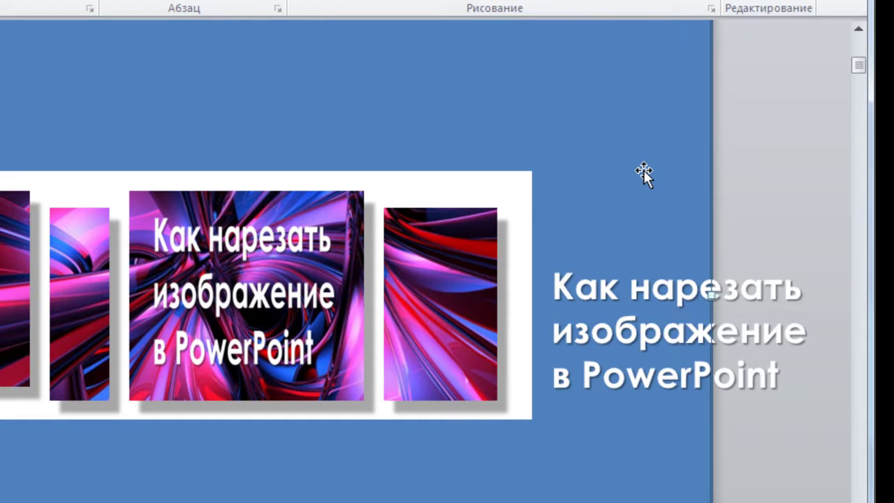
click(241, 377)
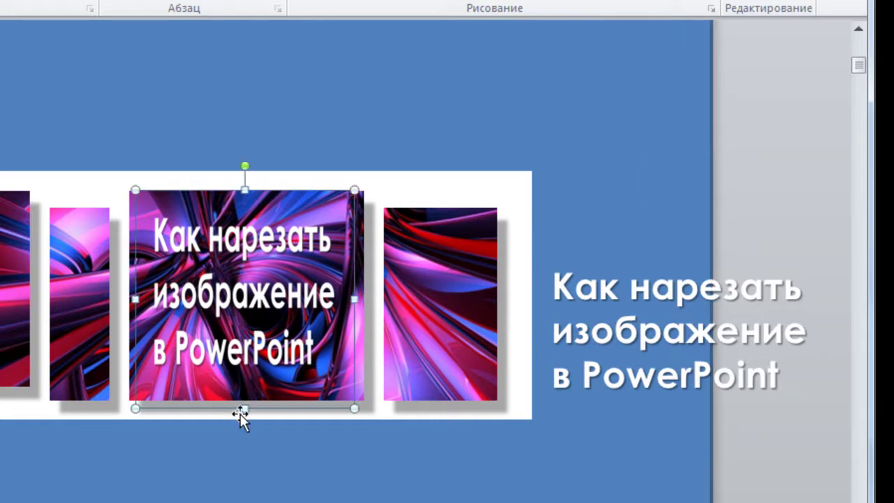
drag(244, 407, 244, 402)
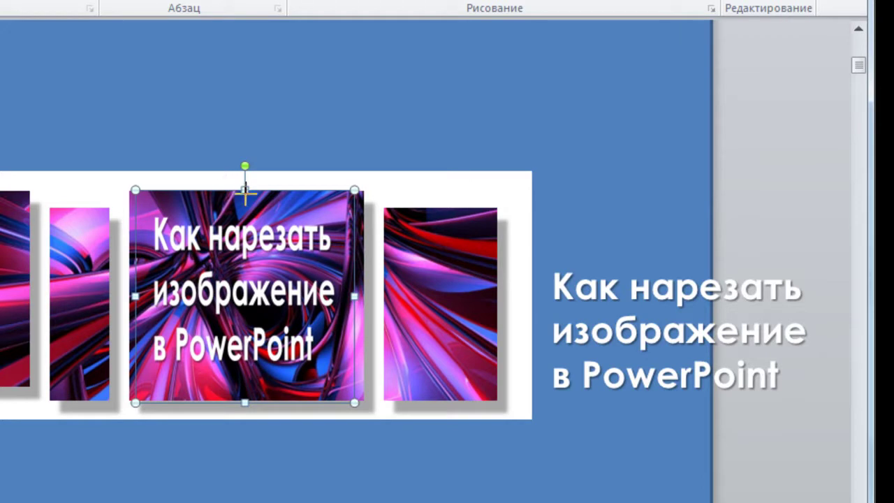
drag(244, 189, 245, 193)
click(593, 79)
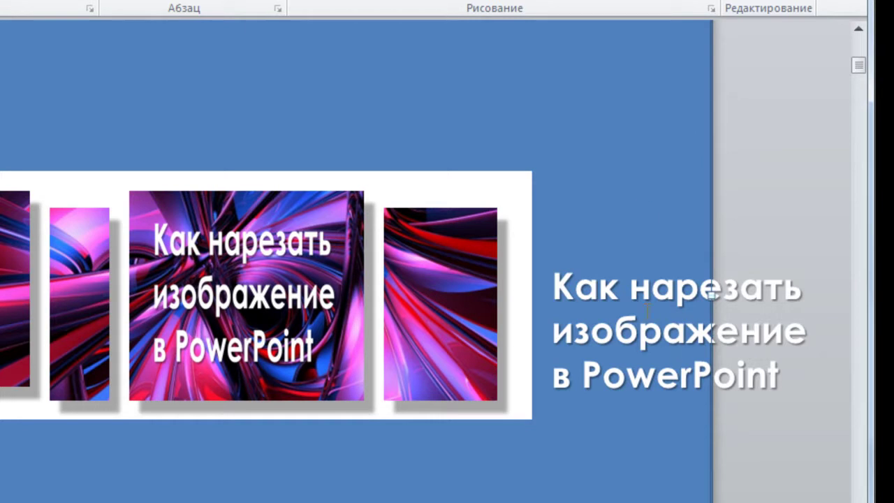
Delete the leftover title text box to the right of the banner.
click(639, 327)
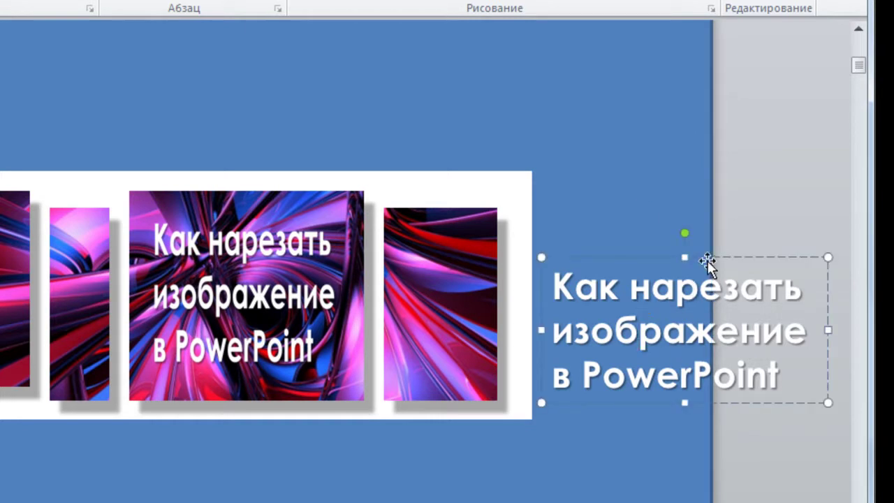
key(Delete)
key(Escape)
key(Delete)
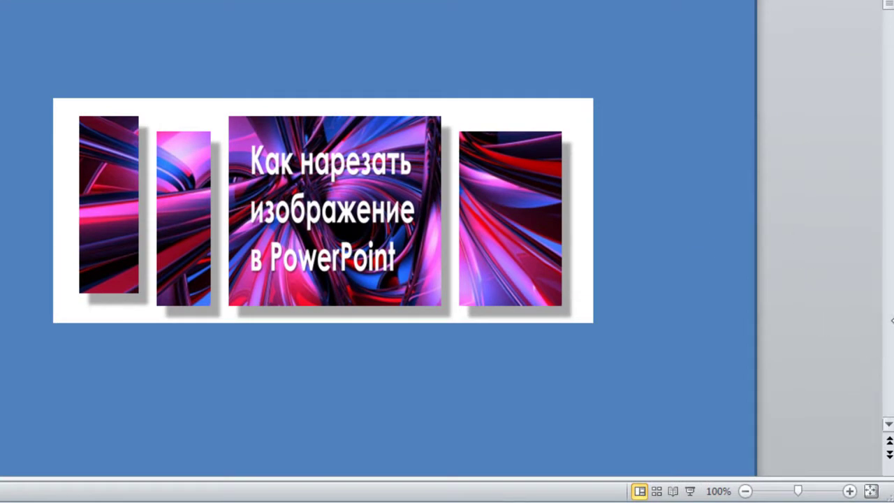
Close the earlier wallpaper capture in FastStone and return to the PowerPoint banner slide.
click(890, 295)
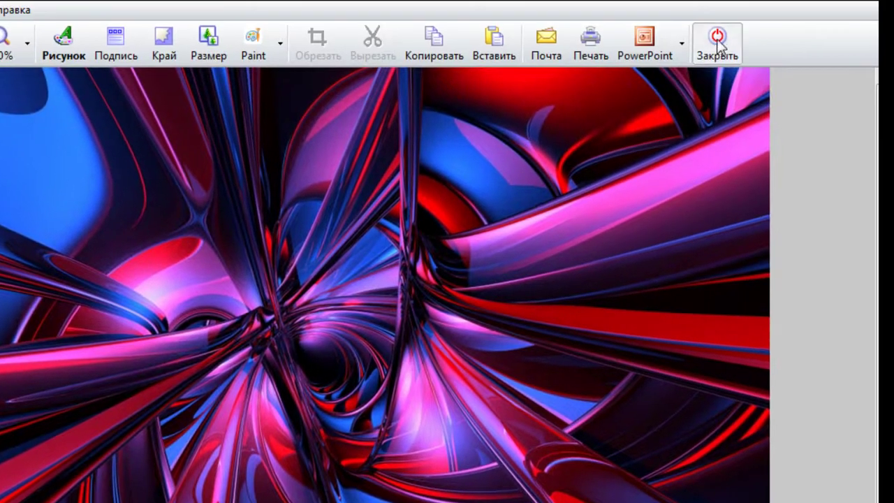
click(719, 41)
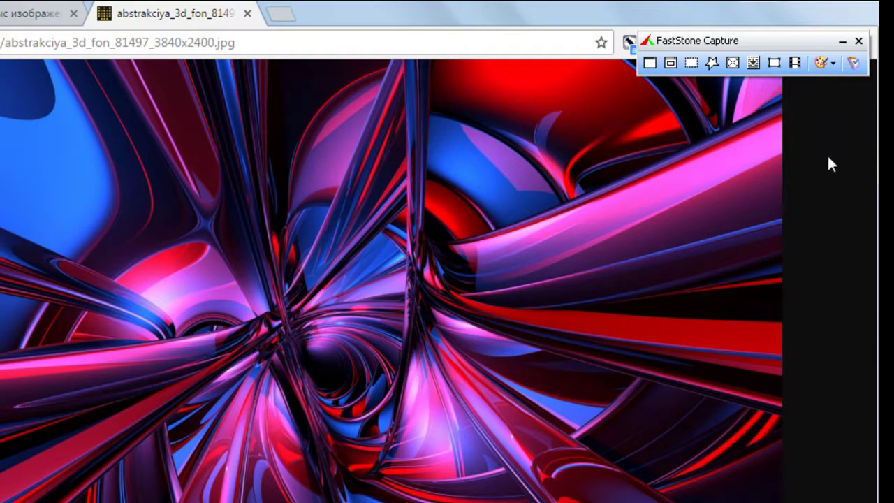
click(890, 400)
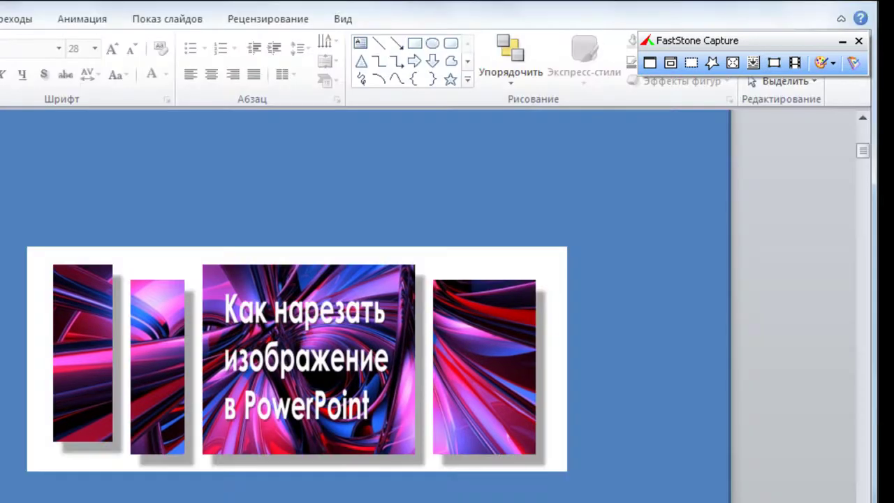
Cancel the first FastStone capture attempt and set the slide zoom to a custom 101%.
click(775, 64)
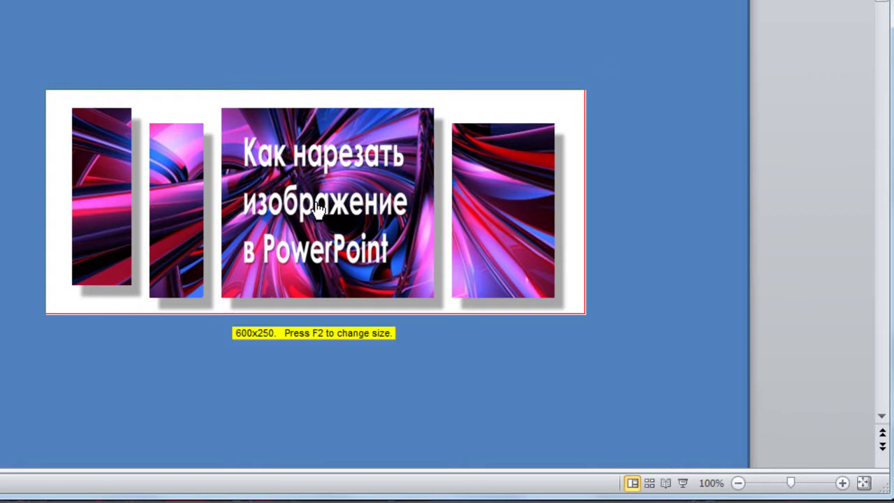
click(318, 208)
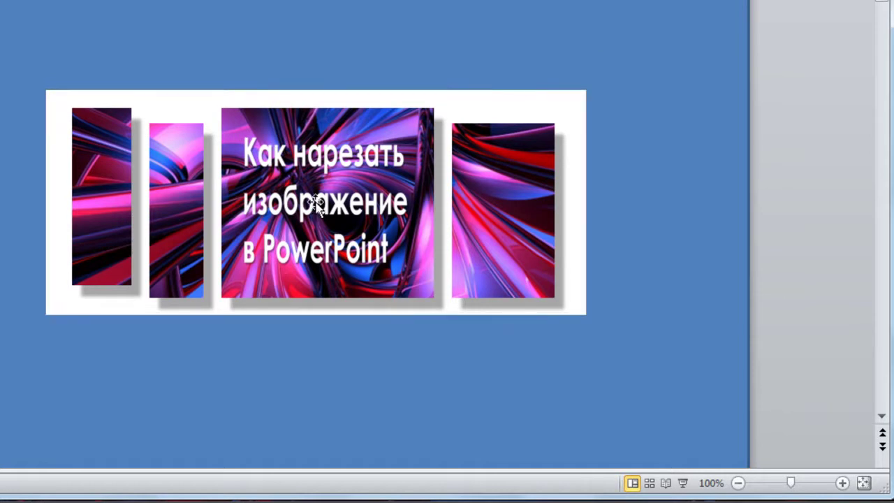
click(711, 482)
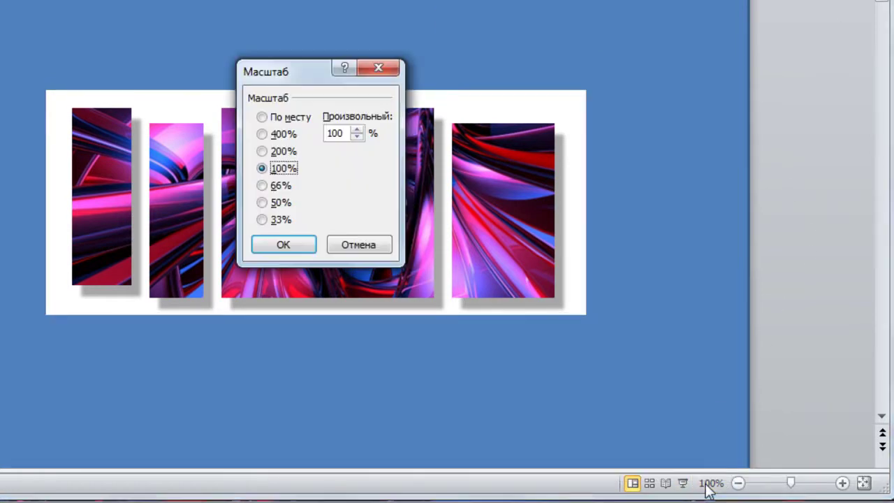
click(357, 130)
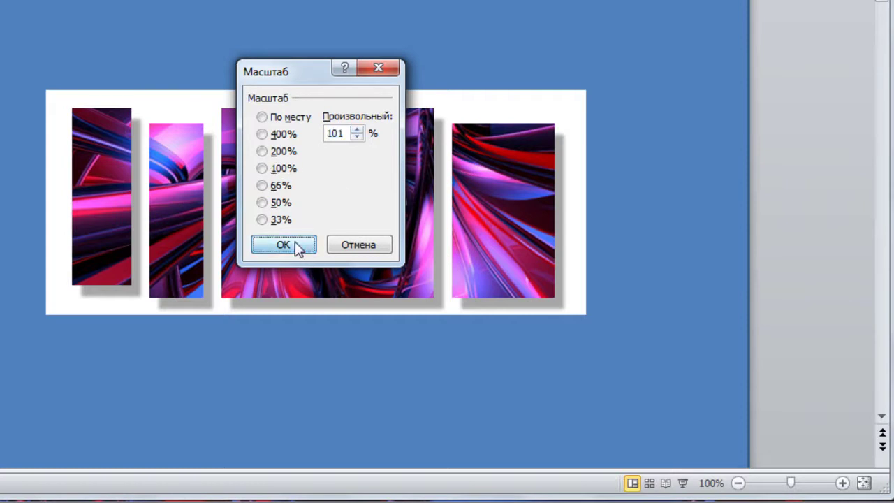
click(294, 242)
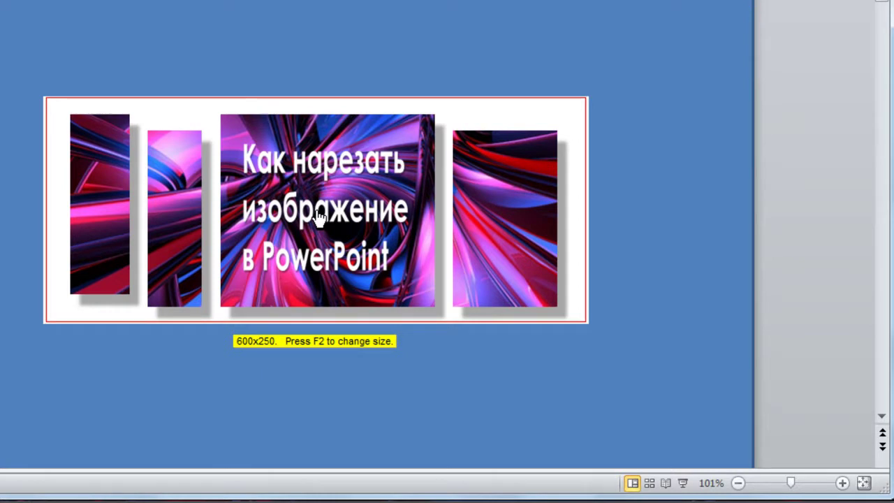
Capture the 600x250 banner region in FastStone and begin saving it as a JPEG.
click(318, 217)
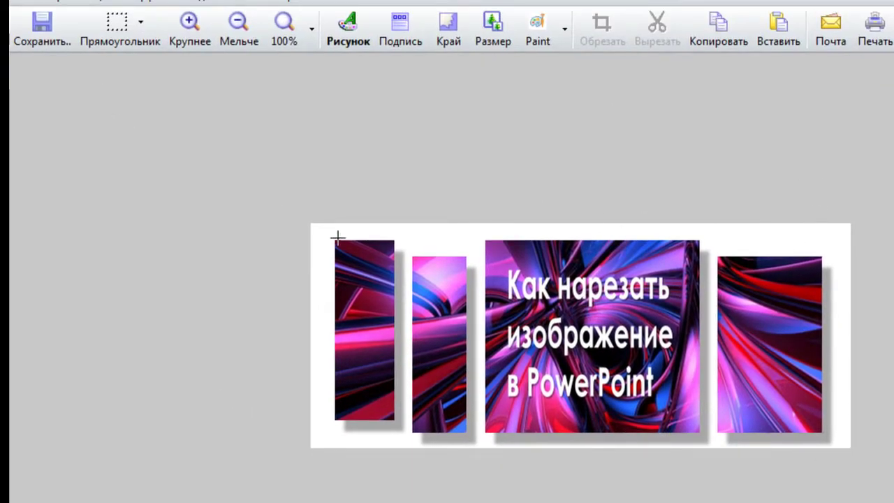
click(49, 39)
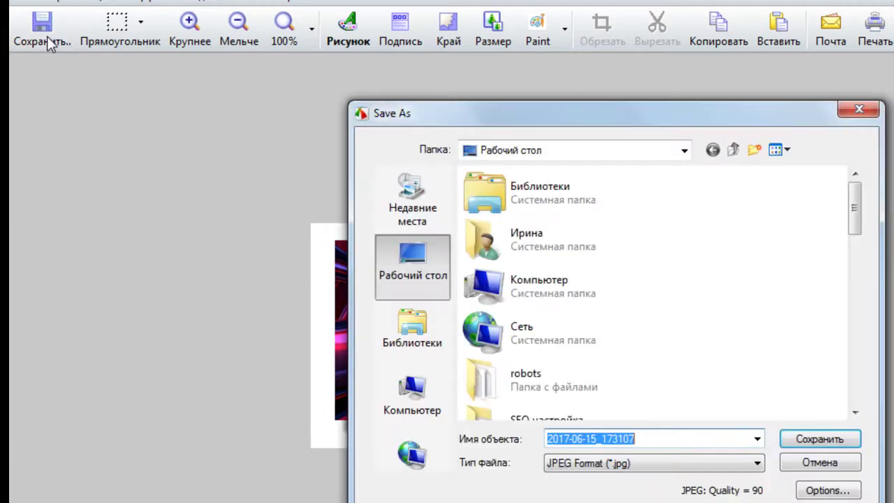